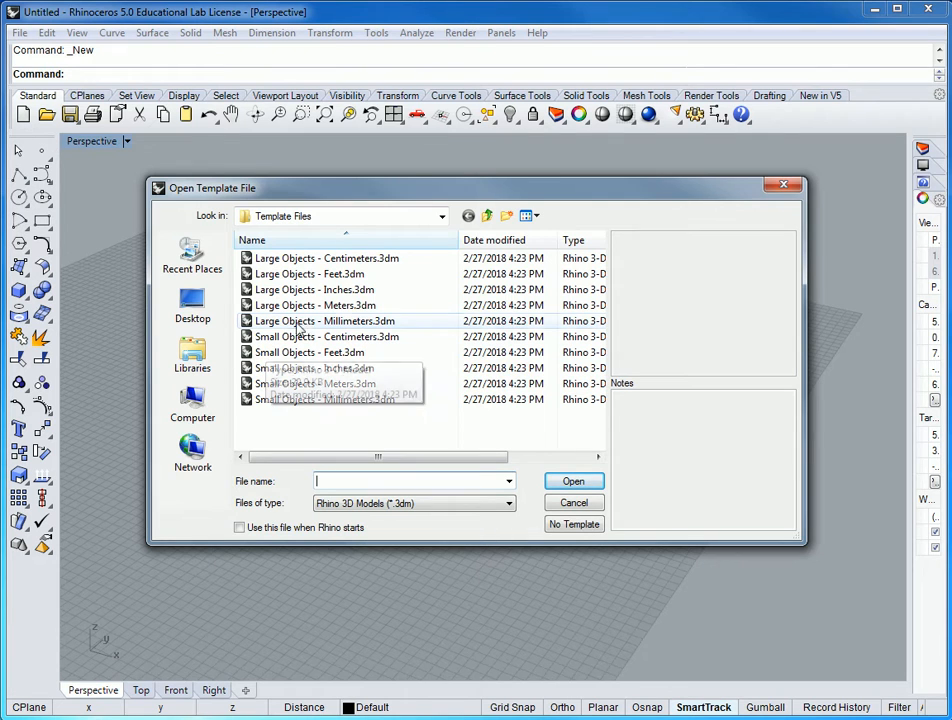
Start a new model from the Large Objects - Inches template
click(340, 290)
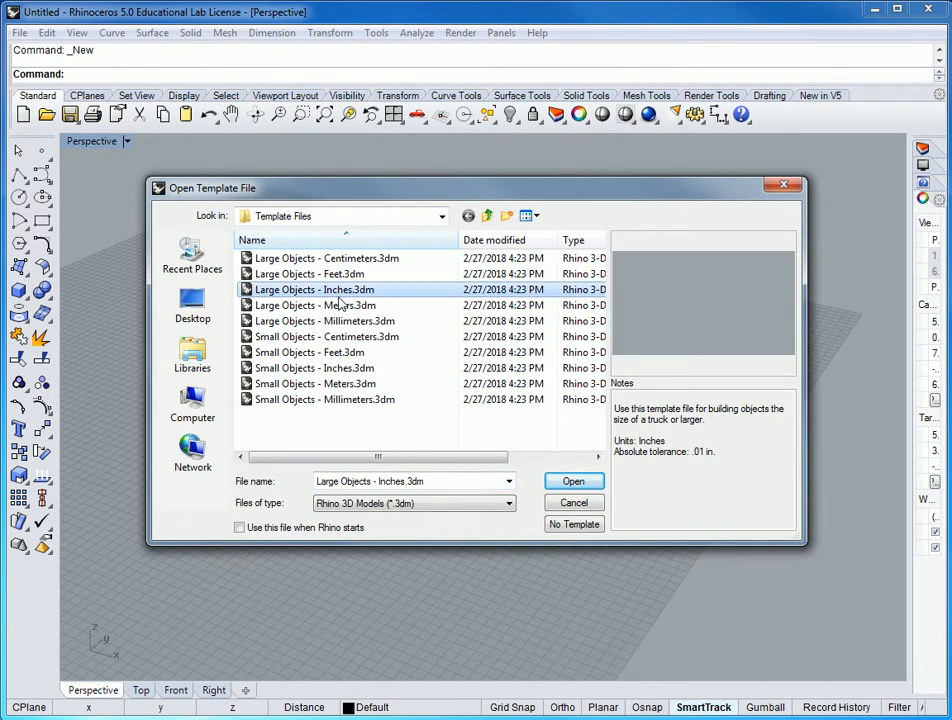
click(574, 483)
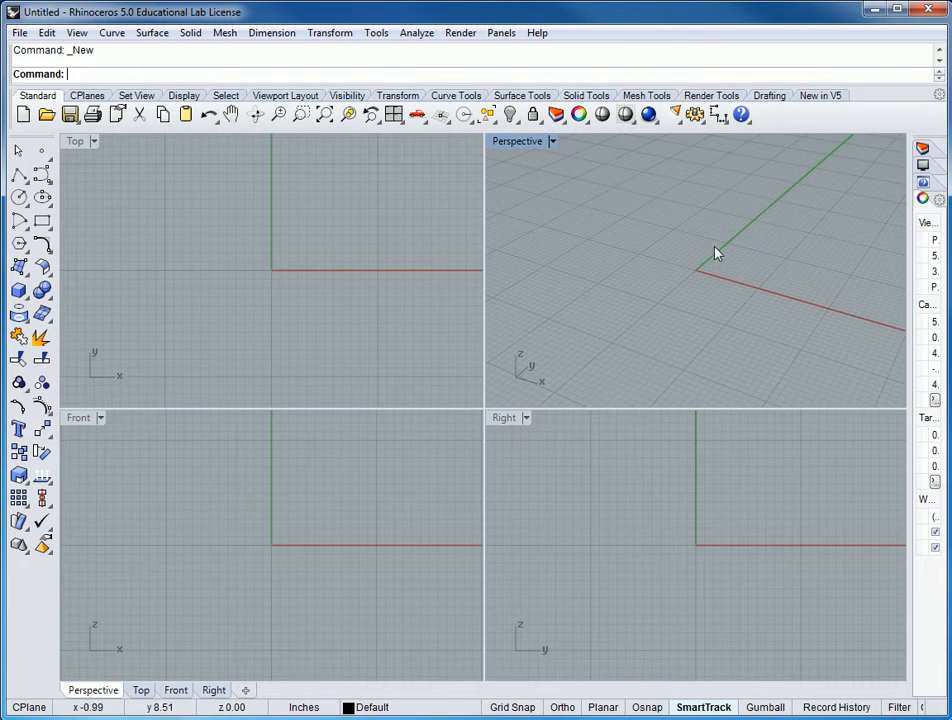
scroll(730, 269, down, 3)
right_drag(729, 268, 763, 310)
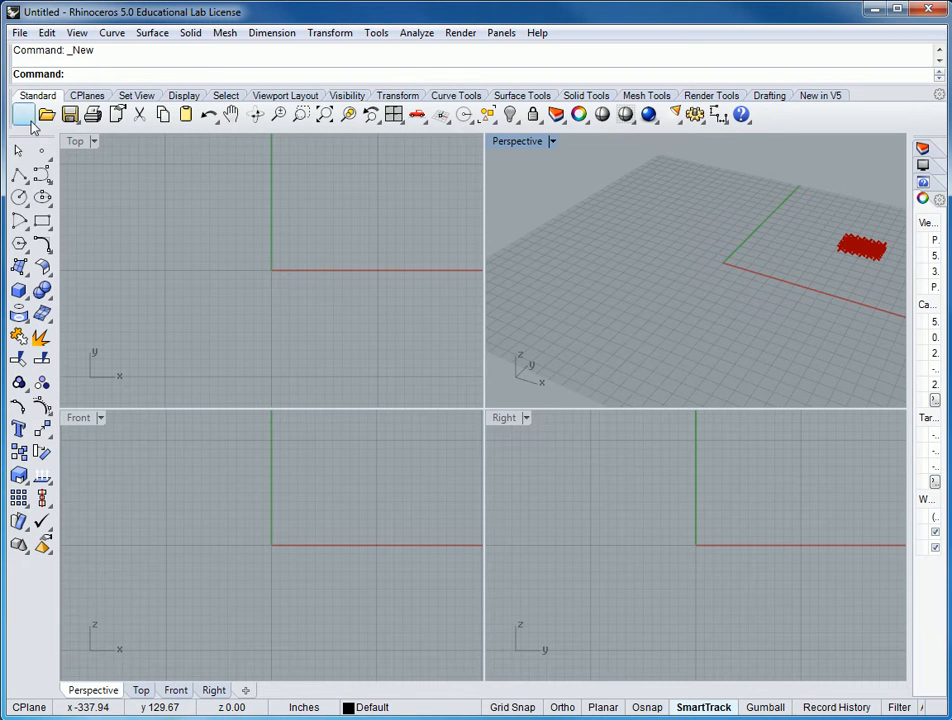
click(896, 12)
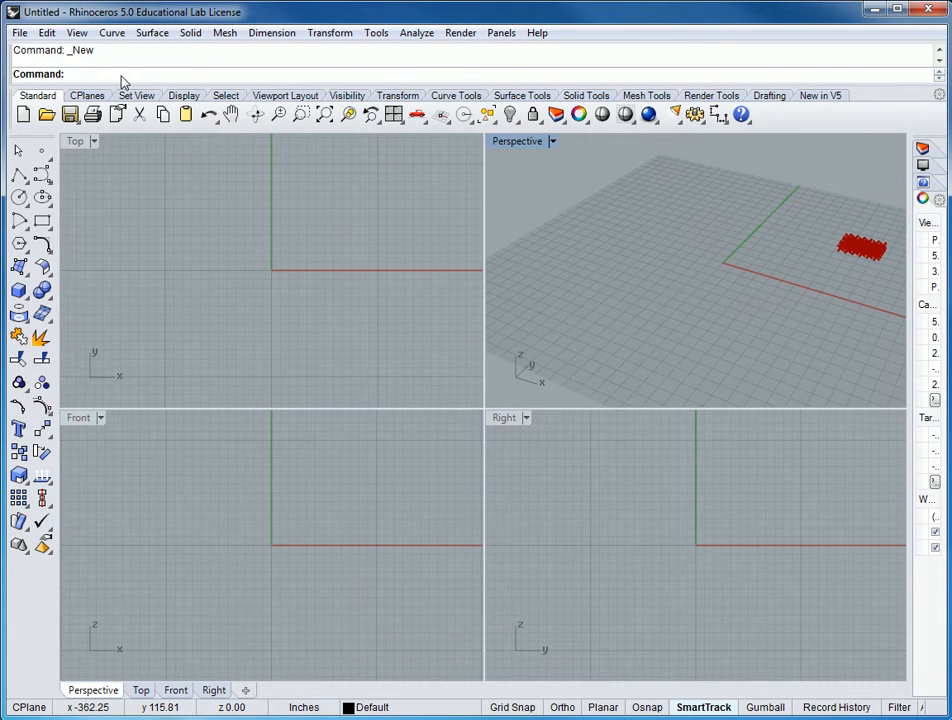
Launch Grasshopper and turn off the Rhino preview for all components of the loaded definition
text(Grasshopper)
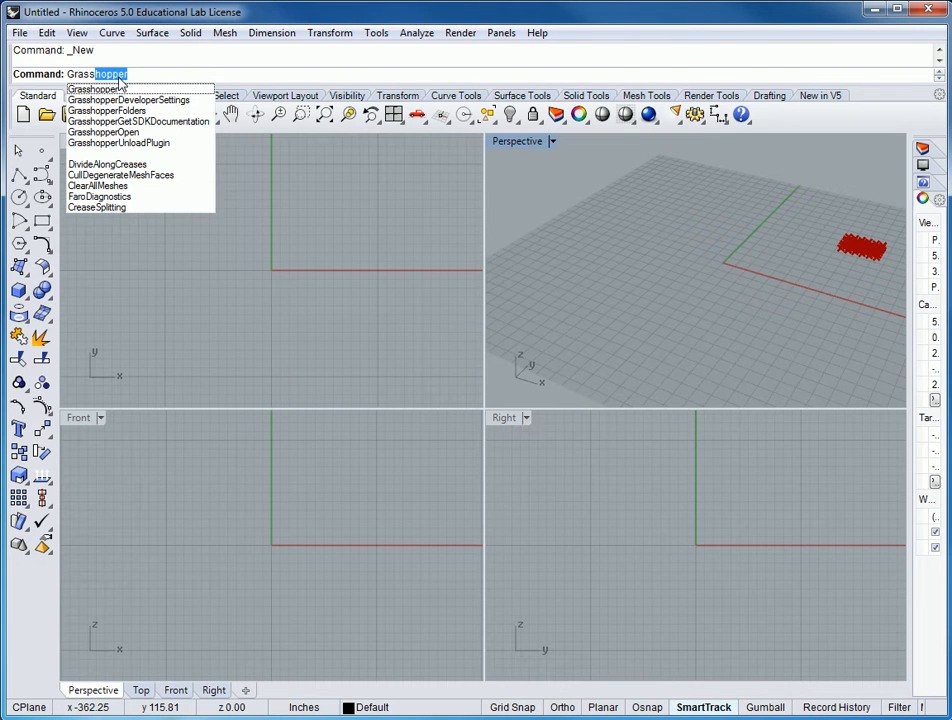
key(Return)
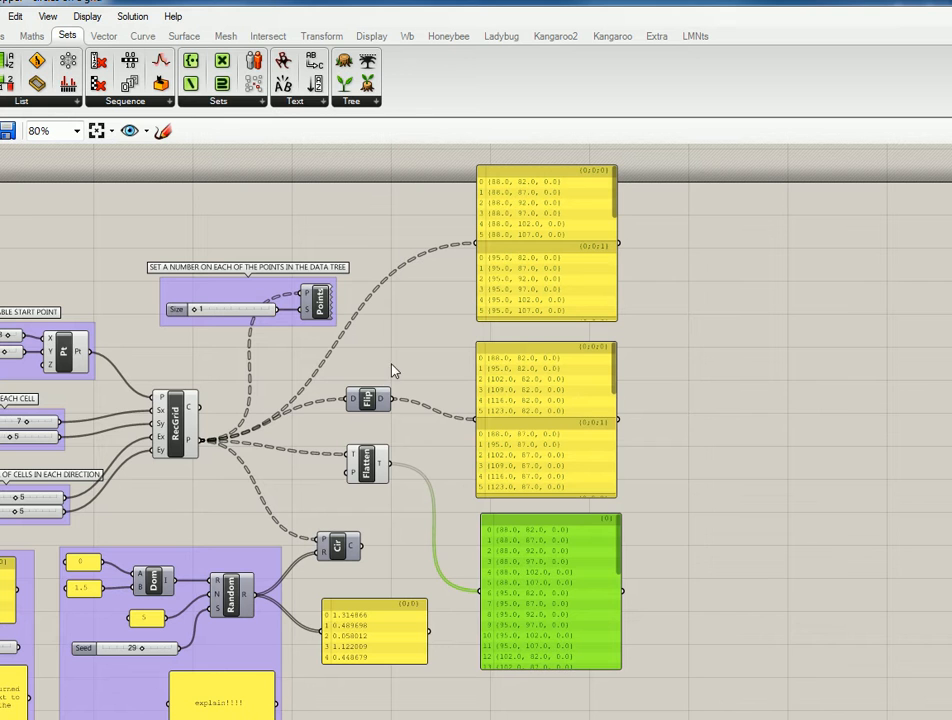
drag(718, 205, 22, 700)
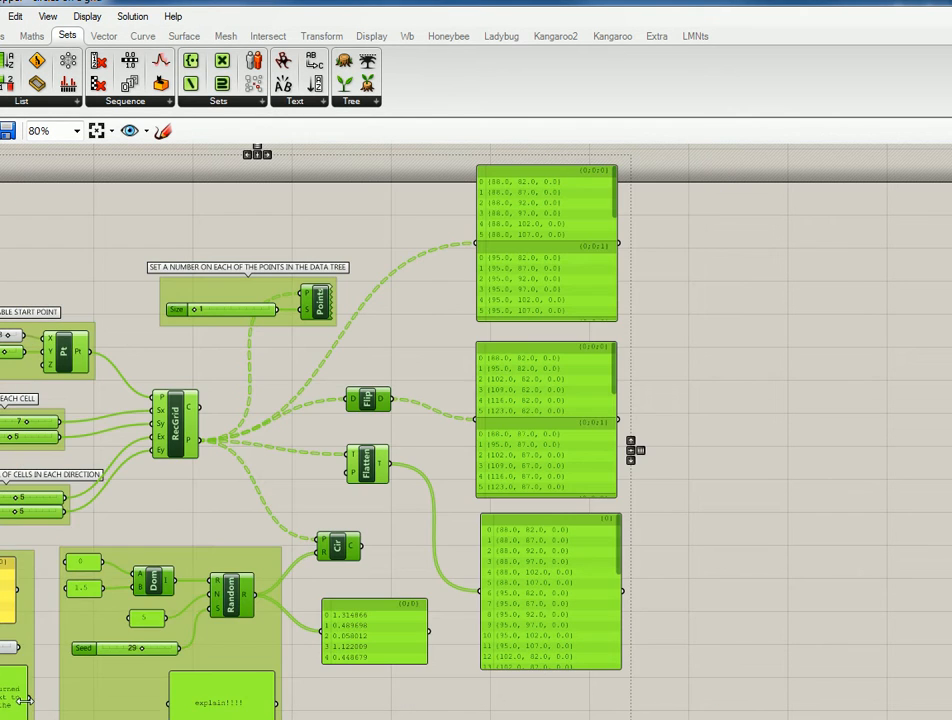
middle_click(56, 700)
click(99, 664)
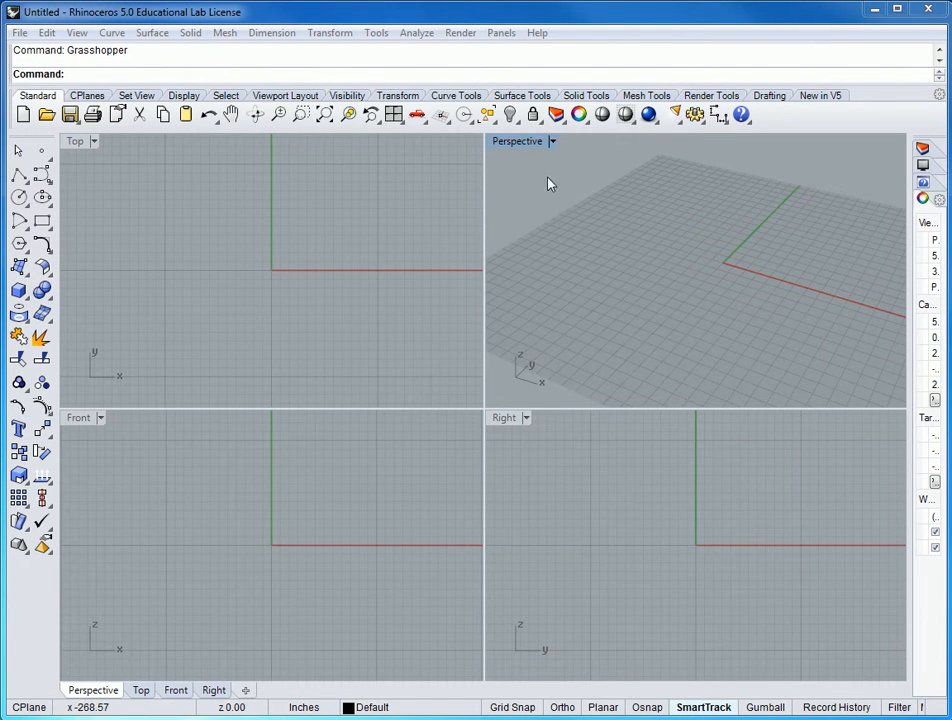
double_click(523, 148)
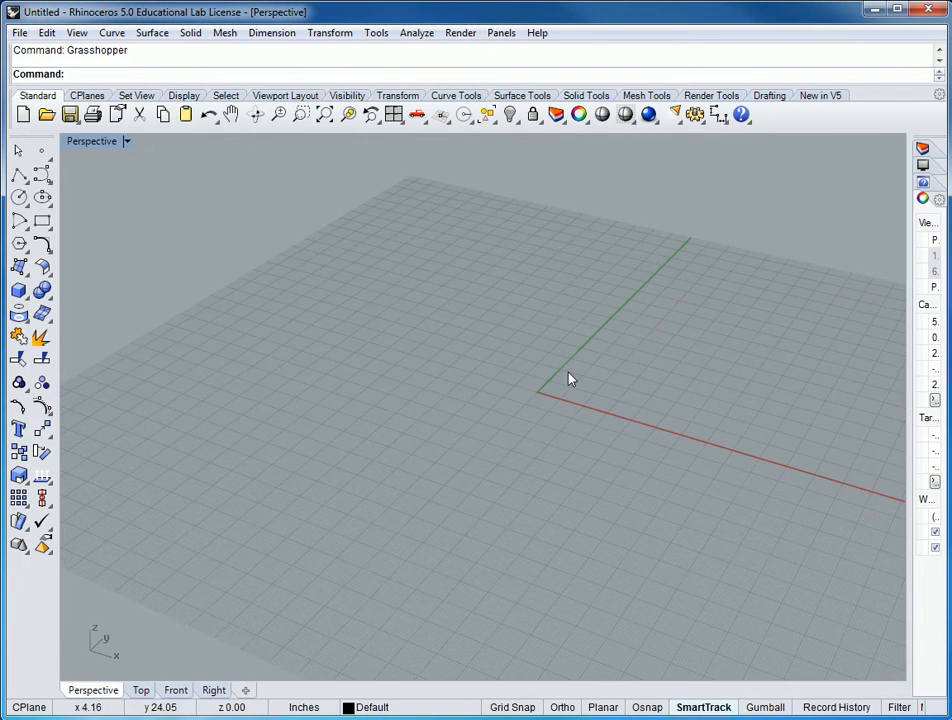
scroll(569, 378, down, 5)
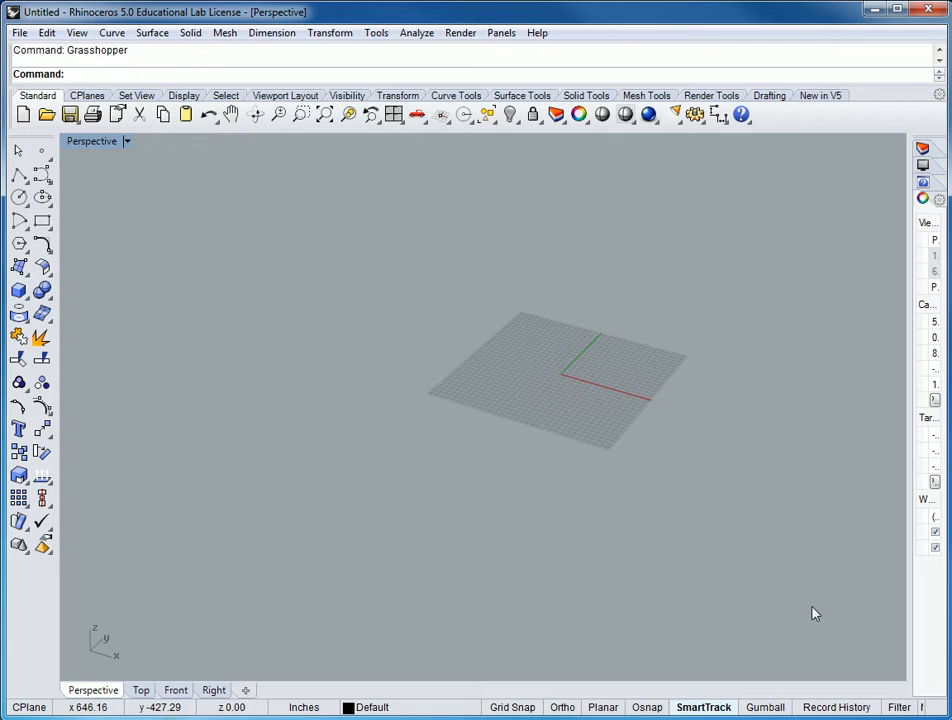
double_click(96, 143)
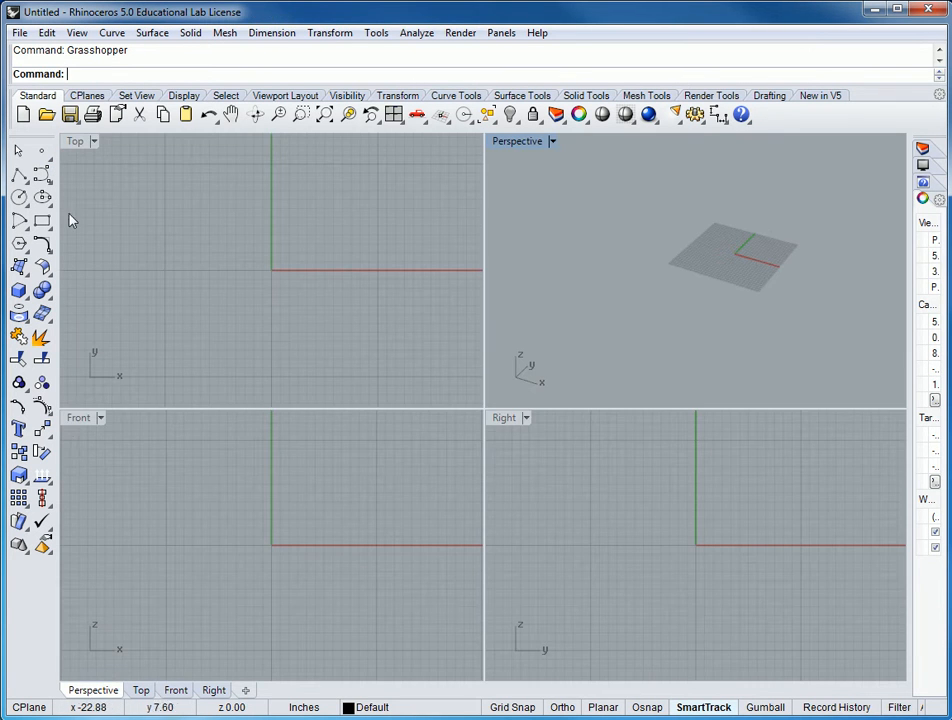
In the maximized Front view, draw a vertical line 6 inches long upward from the origin 0,0,0 with Ortho on
double_click(80, 420)
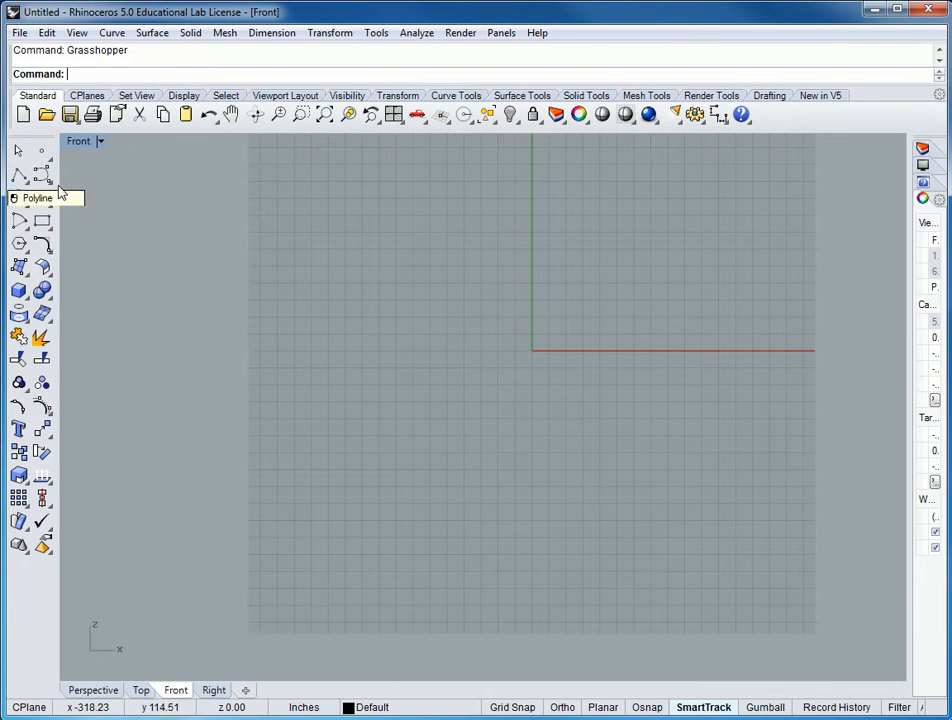
text(line)
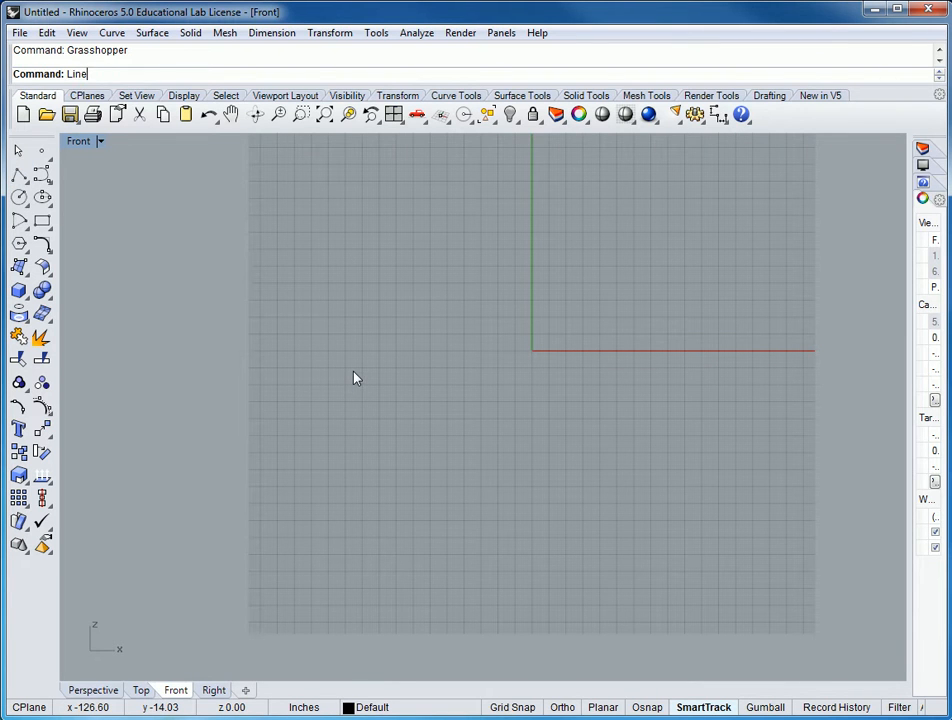
key(Return)
text(0,0,0)
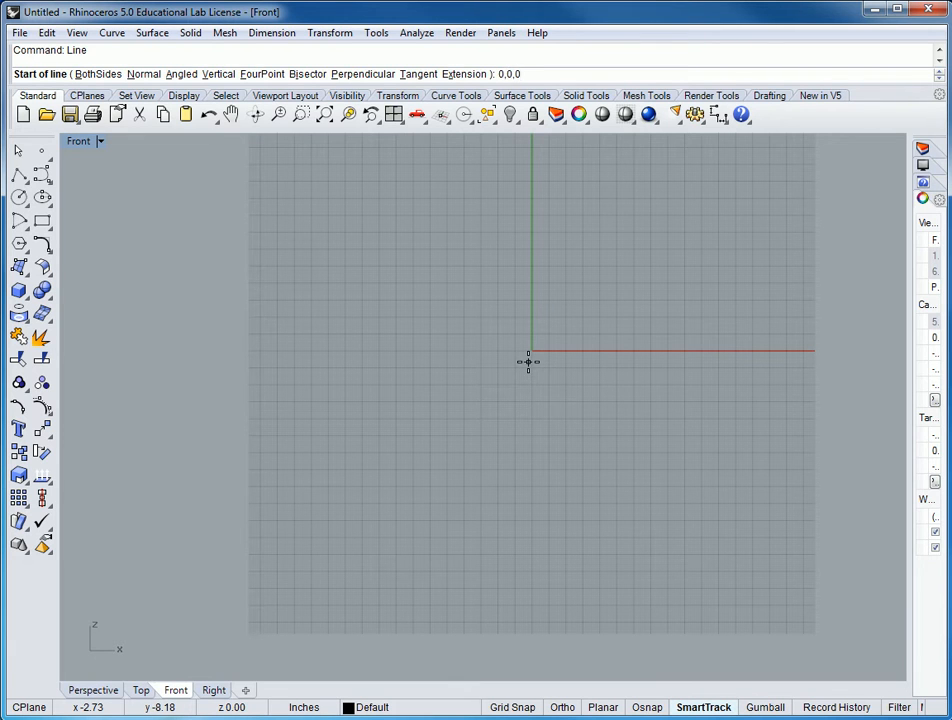
key(Return)
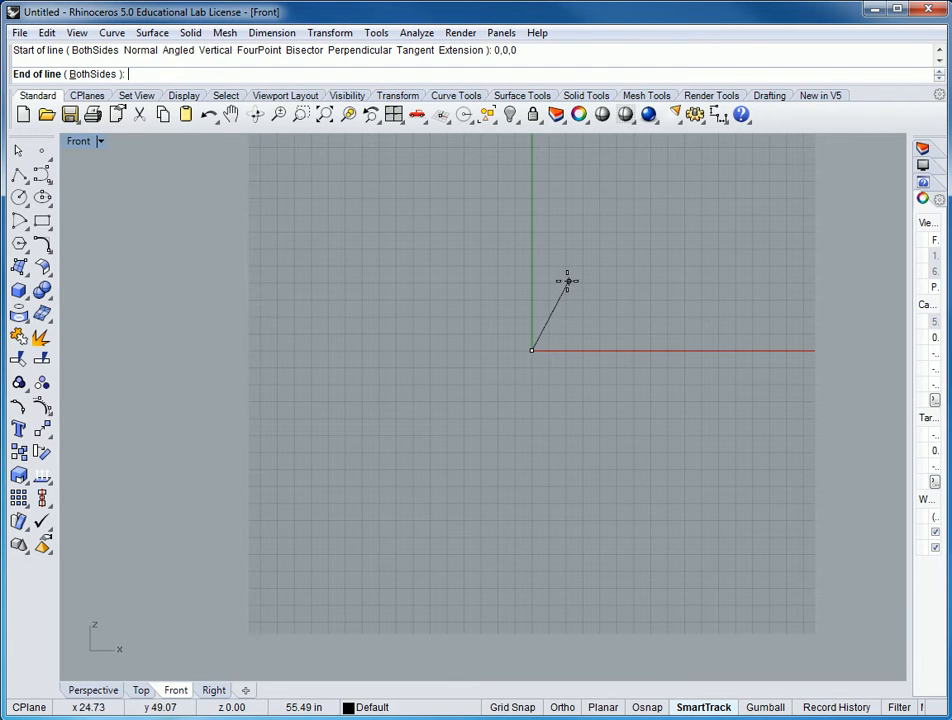
click(575, 709)
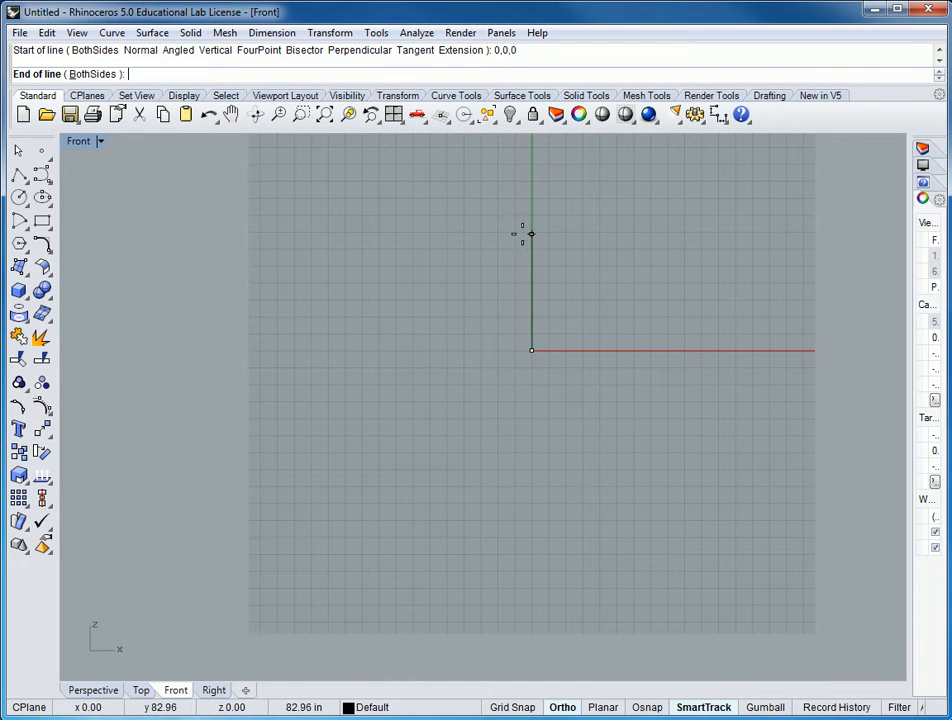
text(6)
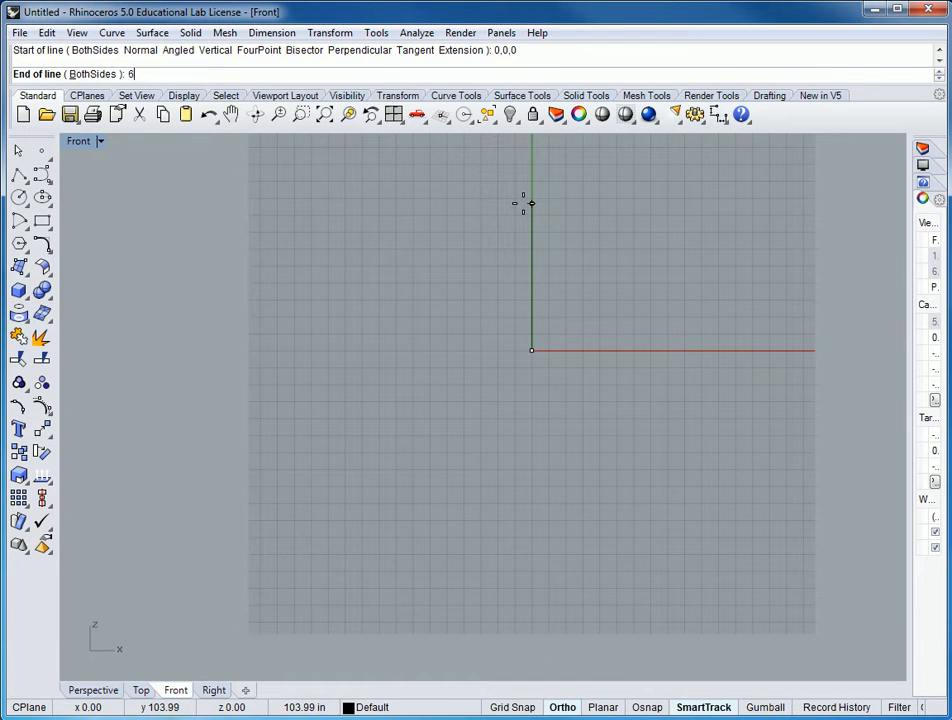
key(Return)
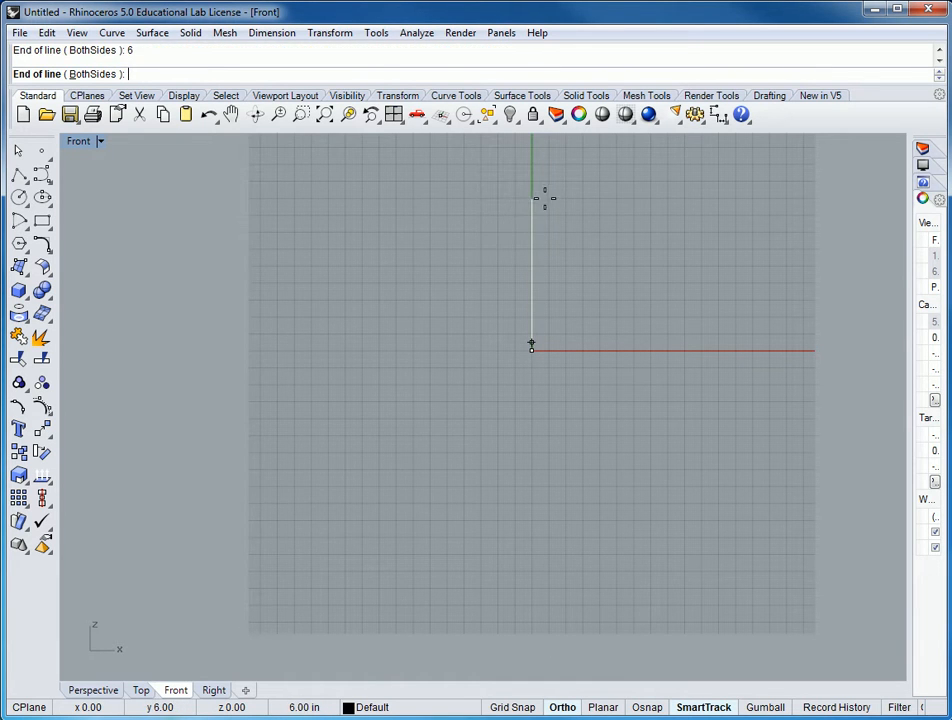
click(541, 202)
Draw a horizontal line 6 inches long from the origin 0,0,0 along the positive X axis
scroll(533, 355, up, 3)
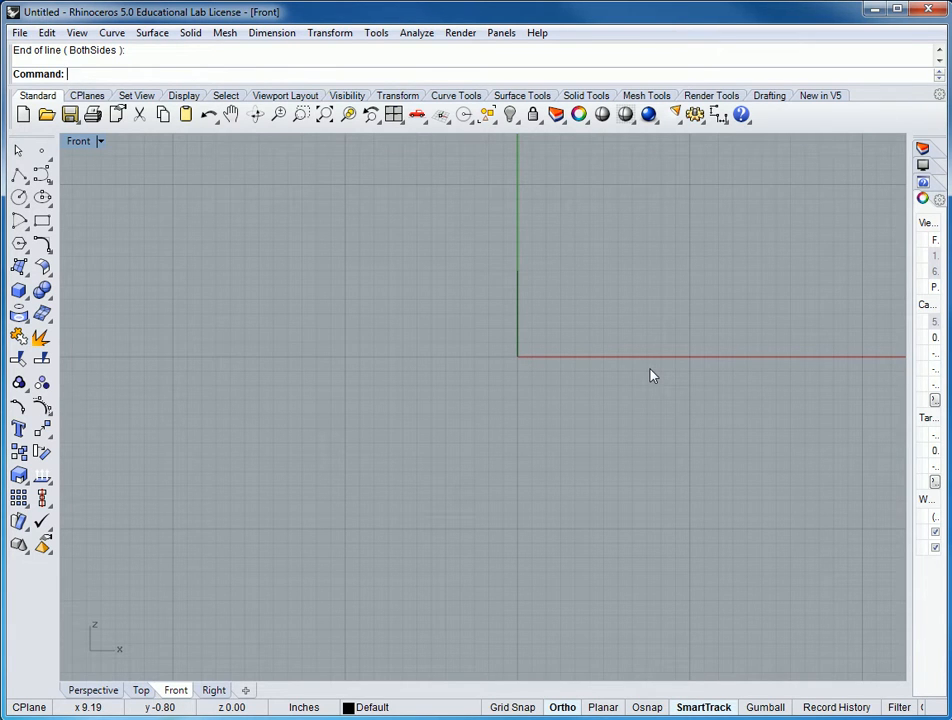
text(Lin)
key(Return)
text(0,0,0)
key(Return)
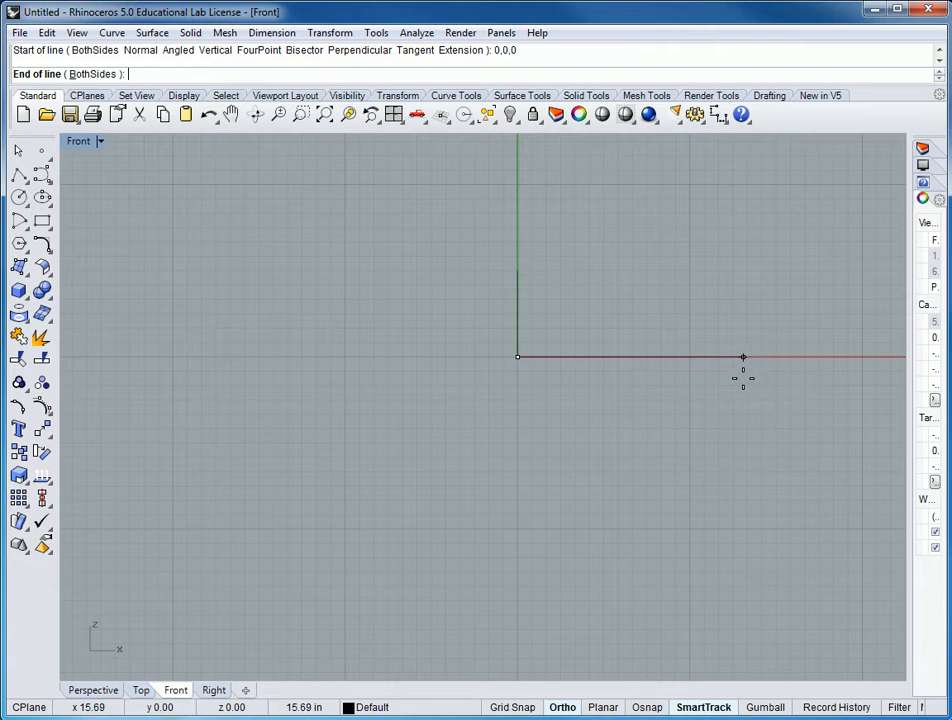
text(6)
key(Return)
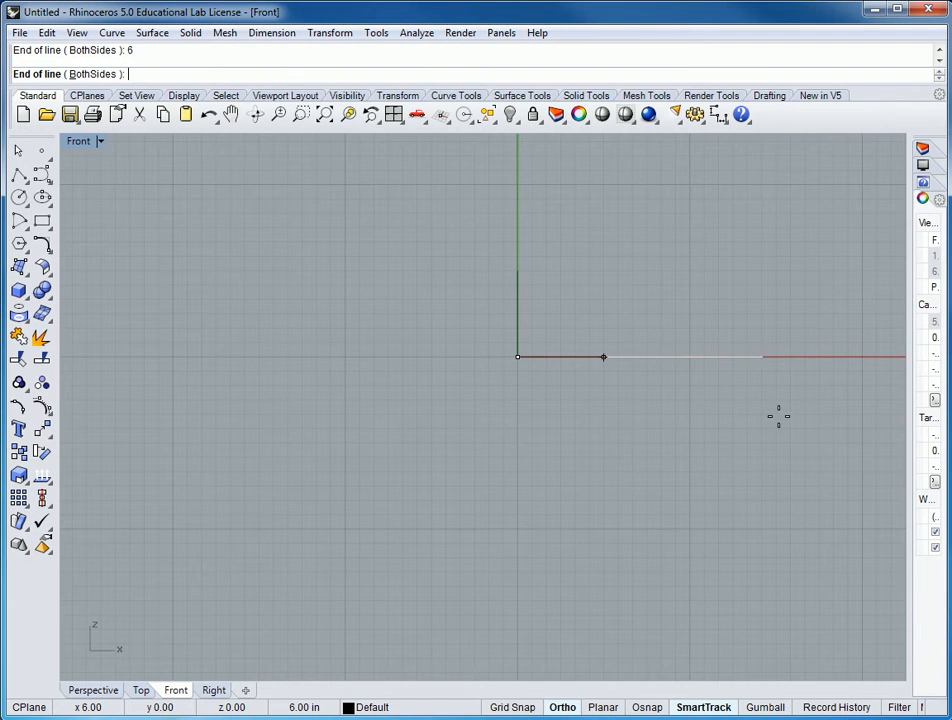
click(870, 360)
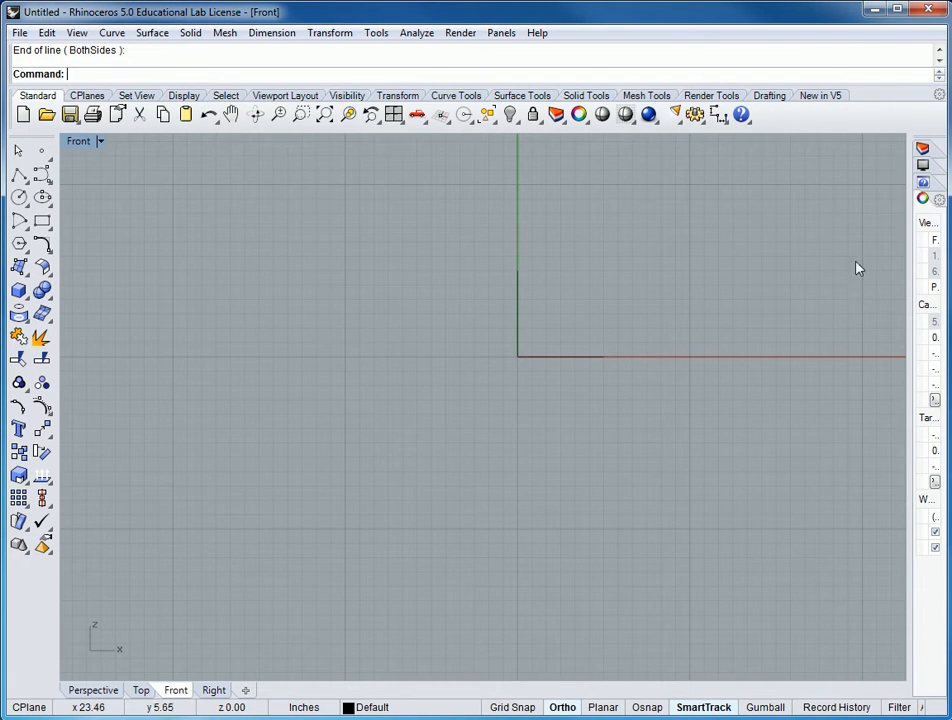
Draw a 180-degree arc centered at 0,0,0, starting at the vertical line's upper end with the End object snap enabled
click(113, 34)
mouse_move(72, 212)
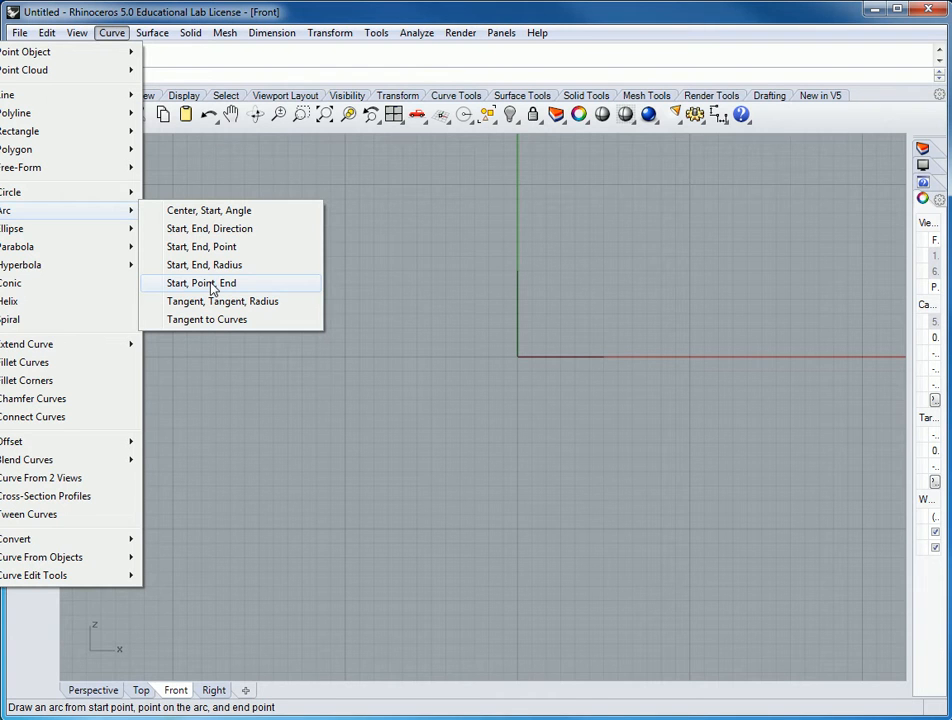
click(212, 215)
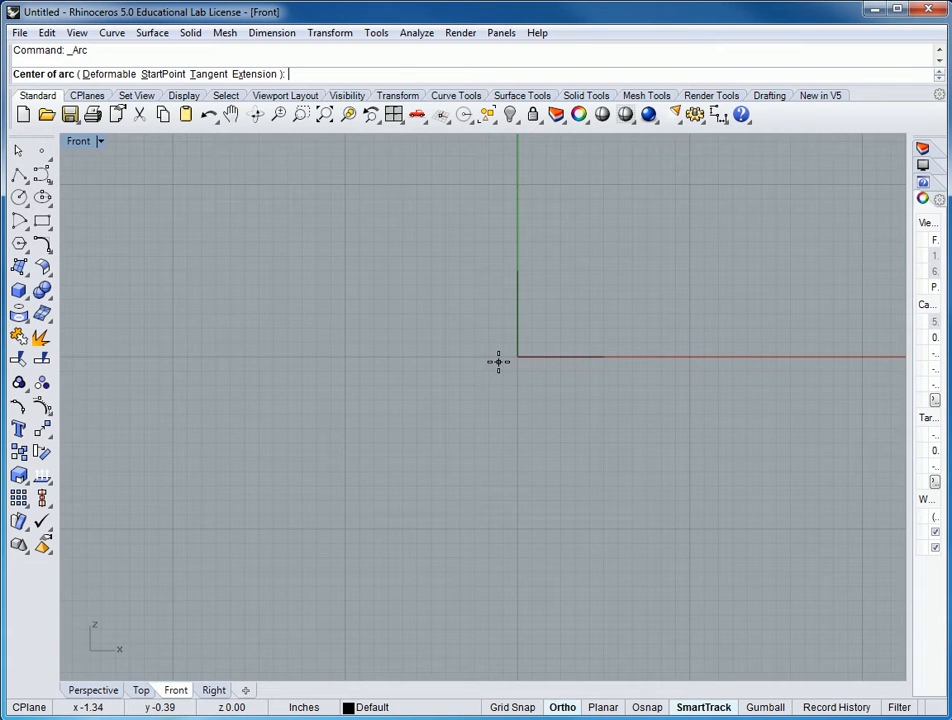
text(0,0,0)
key(Return)
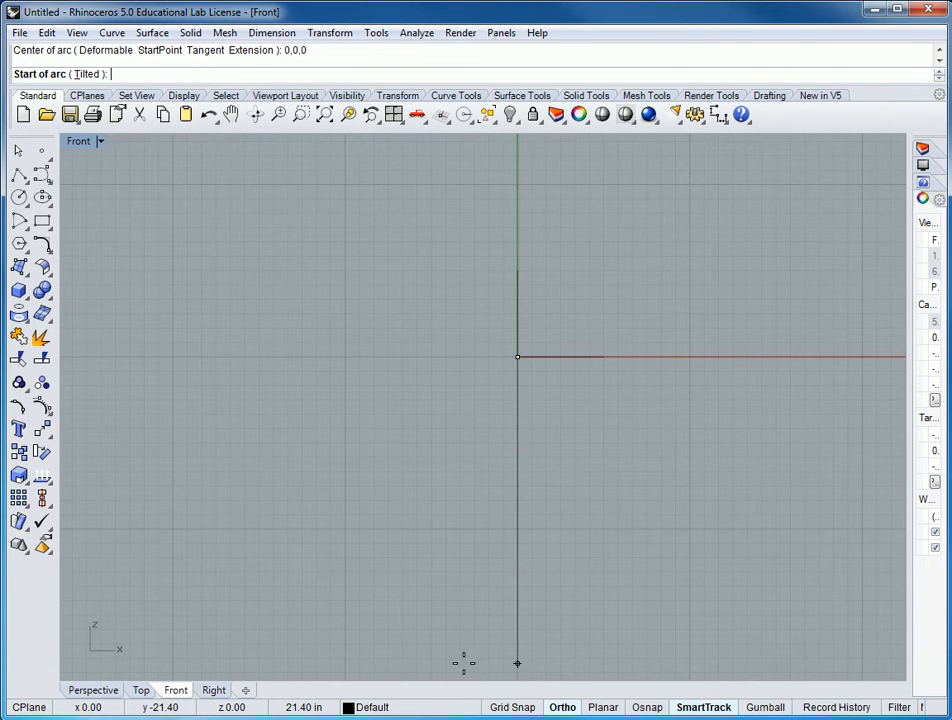
click(647, 708)
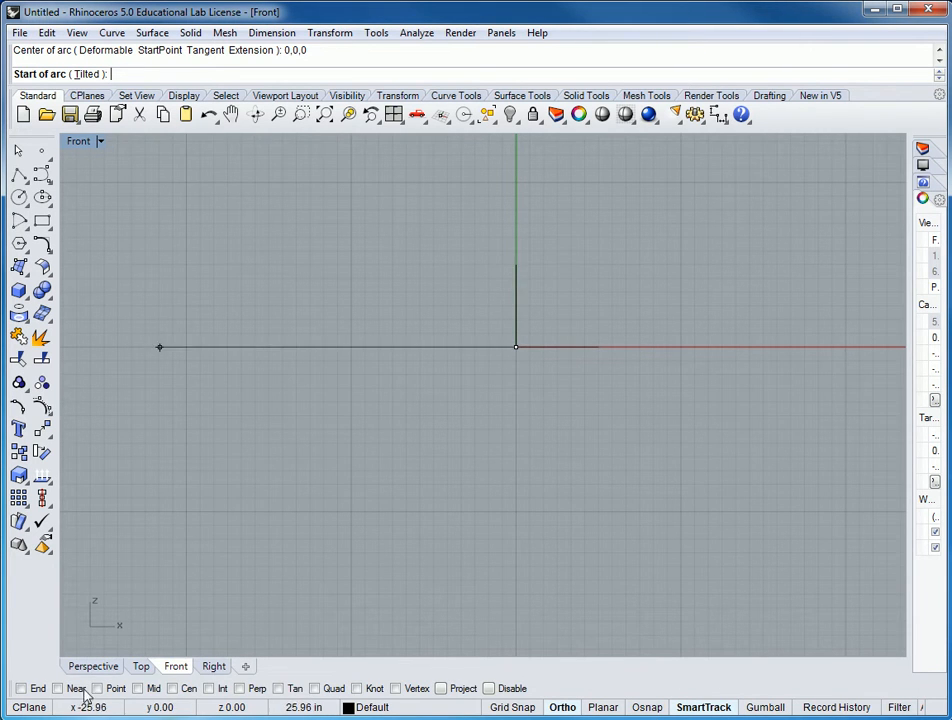
click(20, 688)
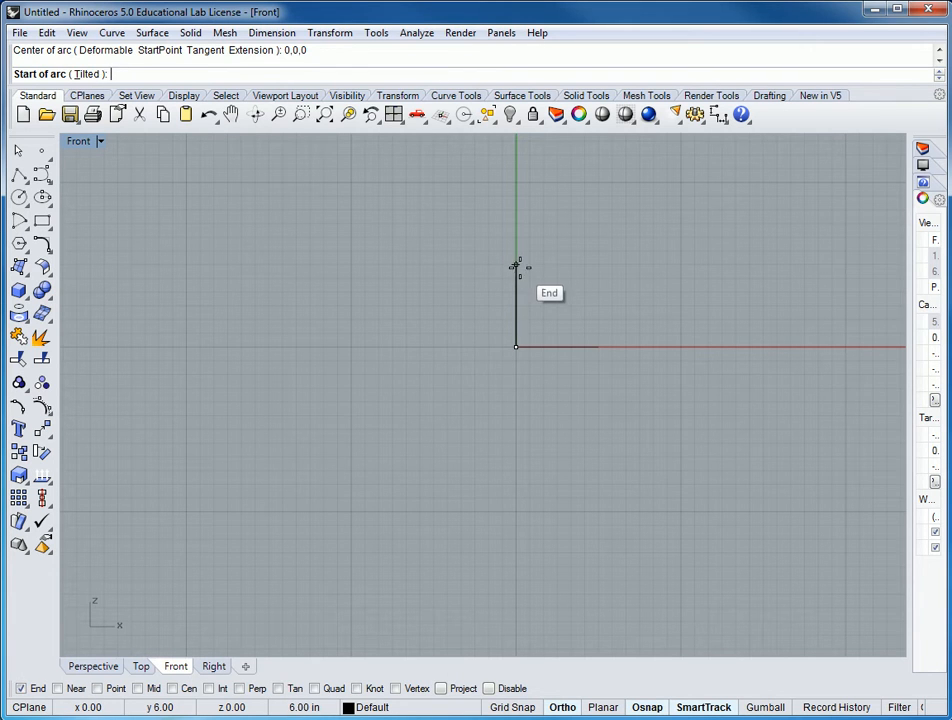
click(516, 265)
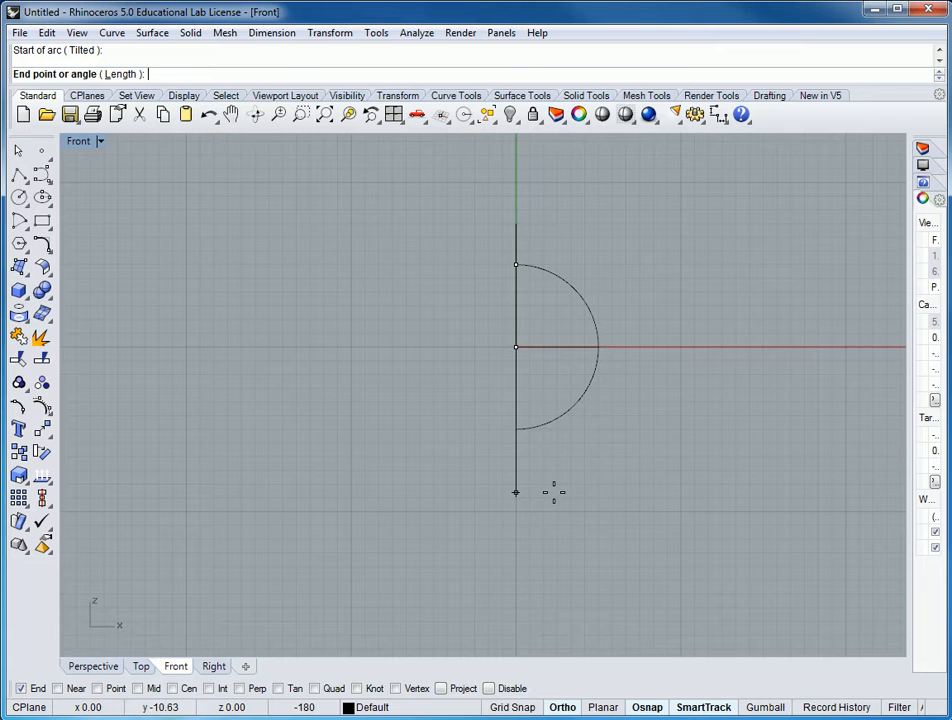
text(180)
key(Return)
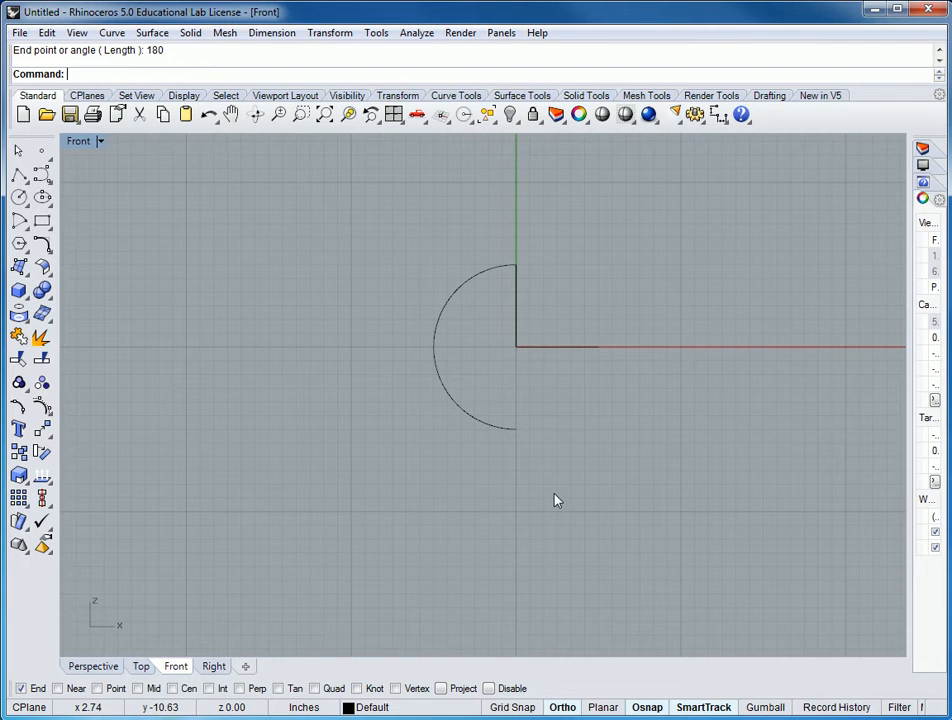
Rotate the arc half a turn about the origin so it bulges toward the positive X axis
click(437, 330)
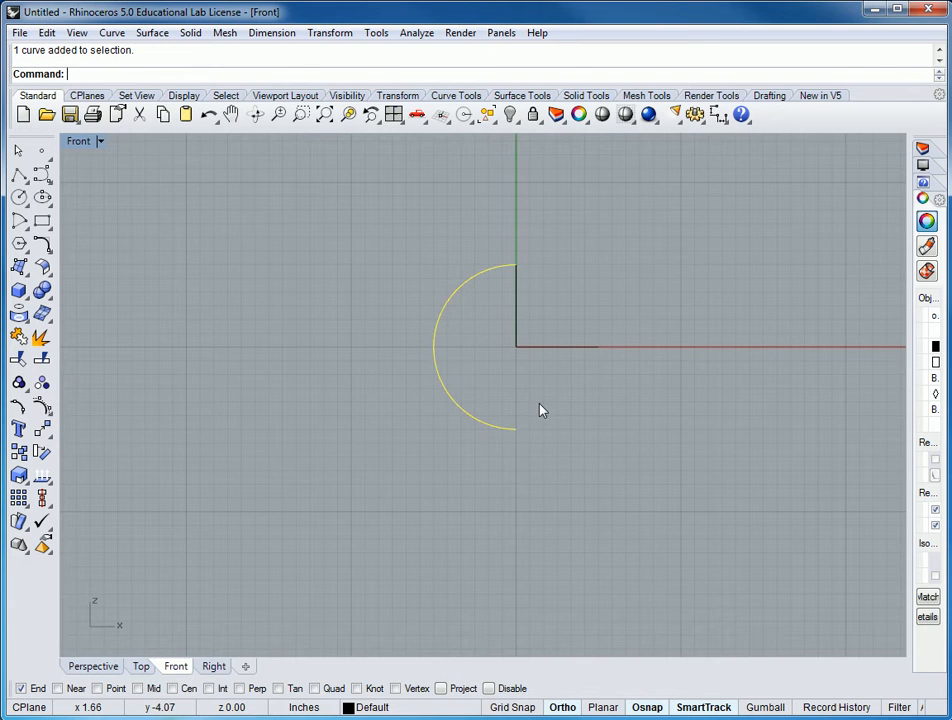
text(Rotate)
key(Return)
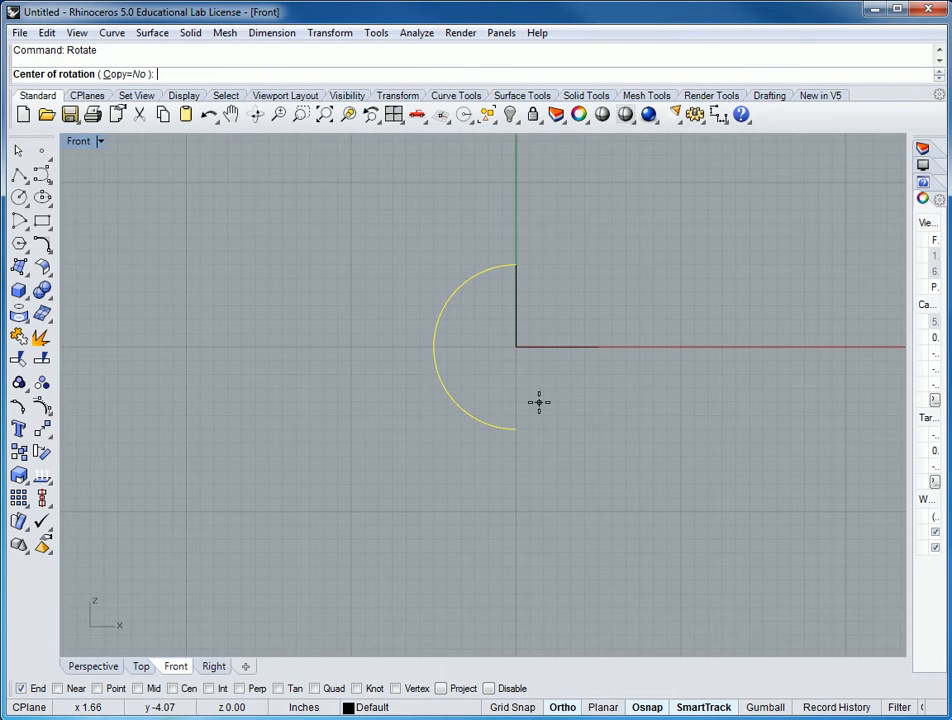
click(516, 347)
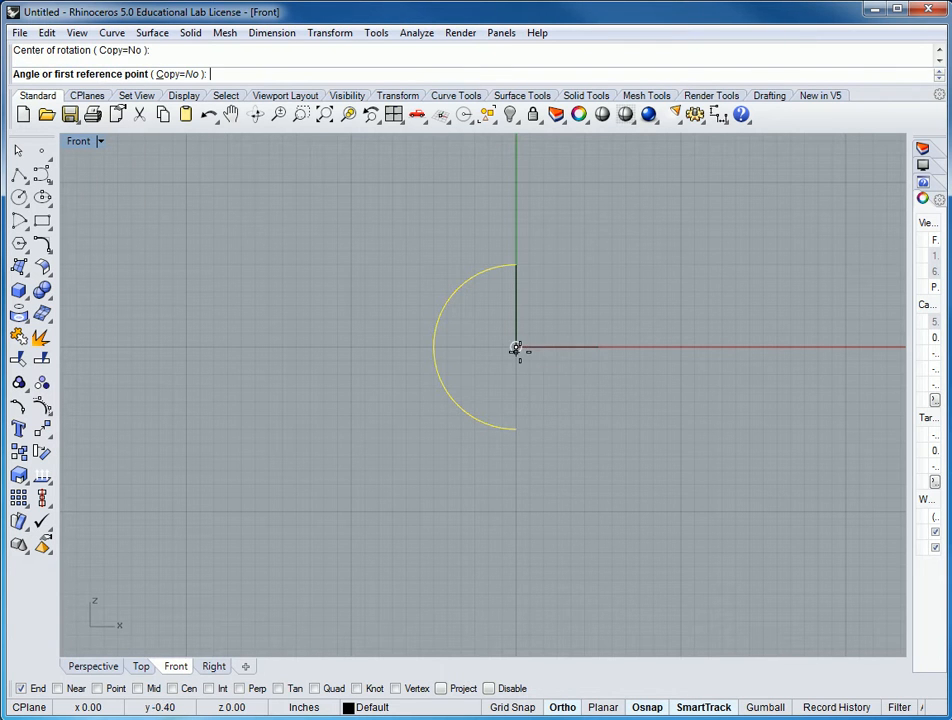
click(510, 465)
click(450, 193)
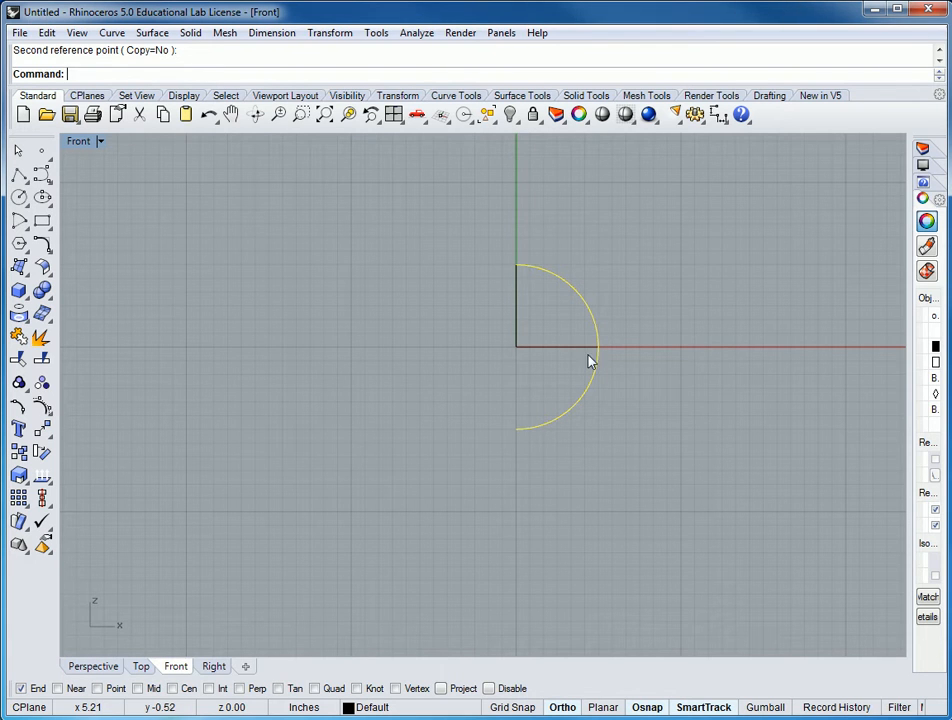
click(697, 400)
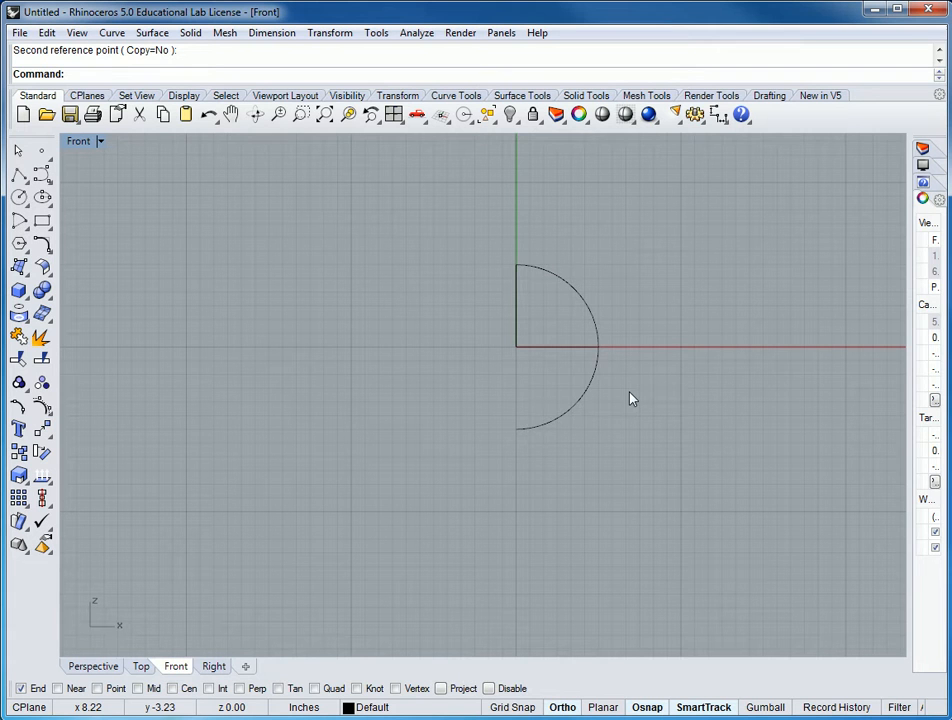
Copy the horizontal line along the positive X axis, then delete the copy
click(580, 353)
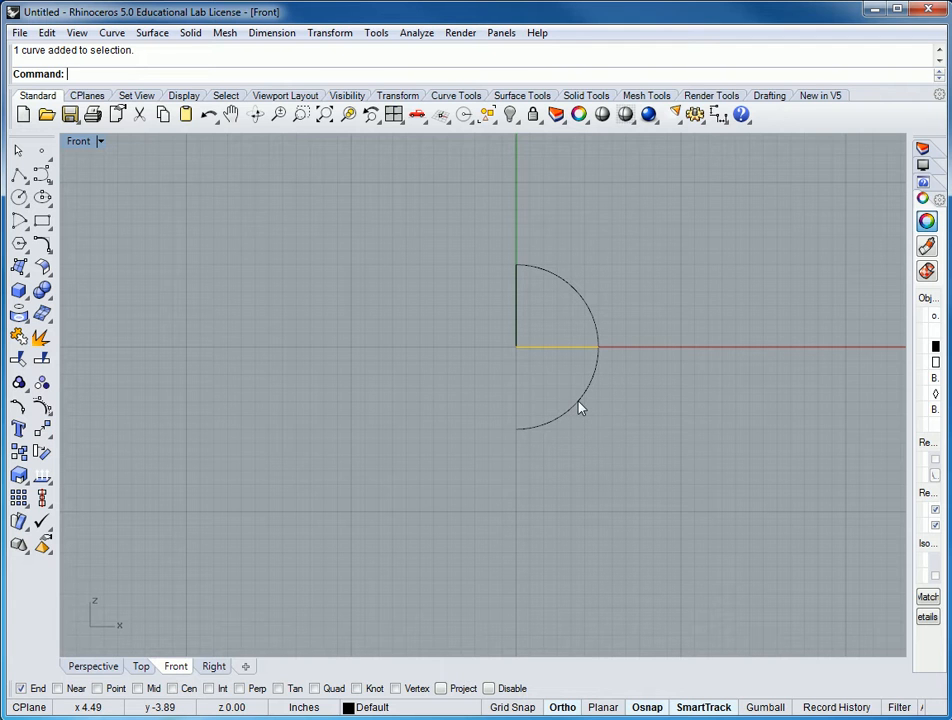
text(COpy)
key(Return)
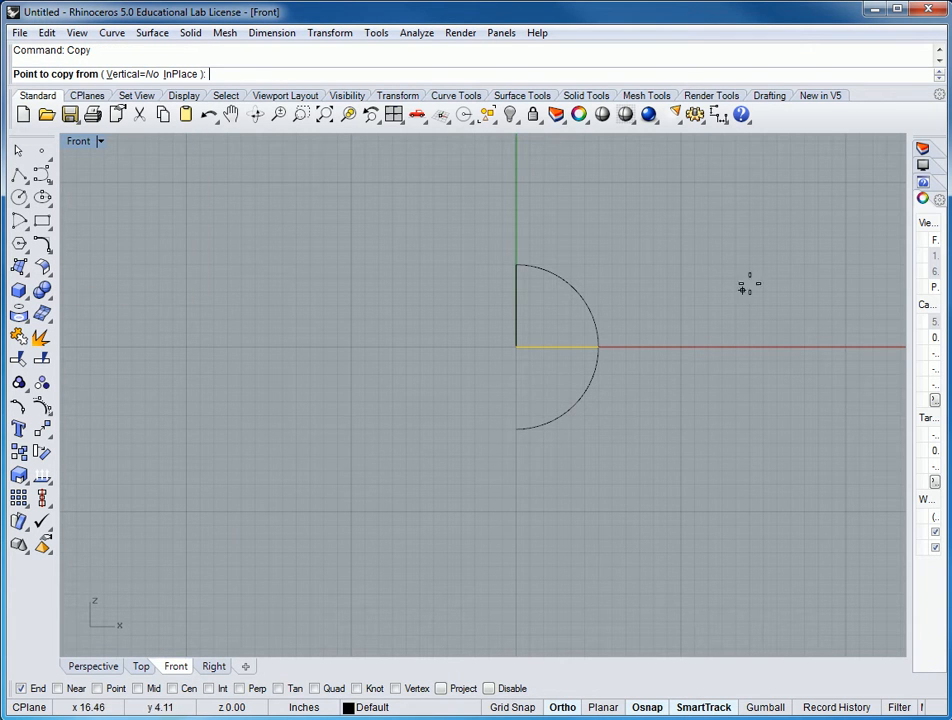
click(597, 482)
text(3)
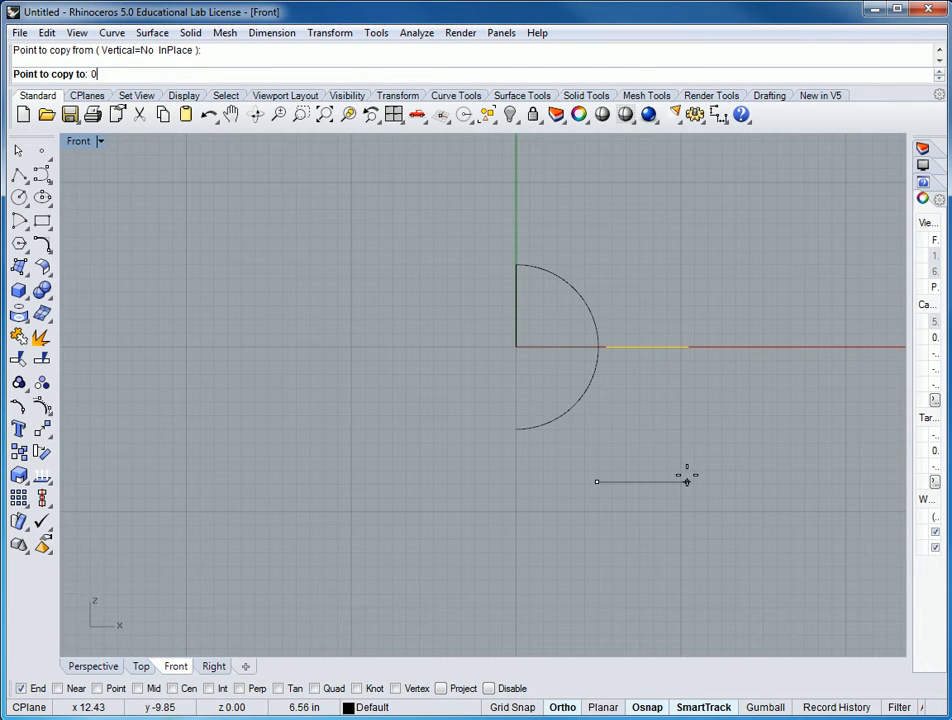
key(Return)
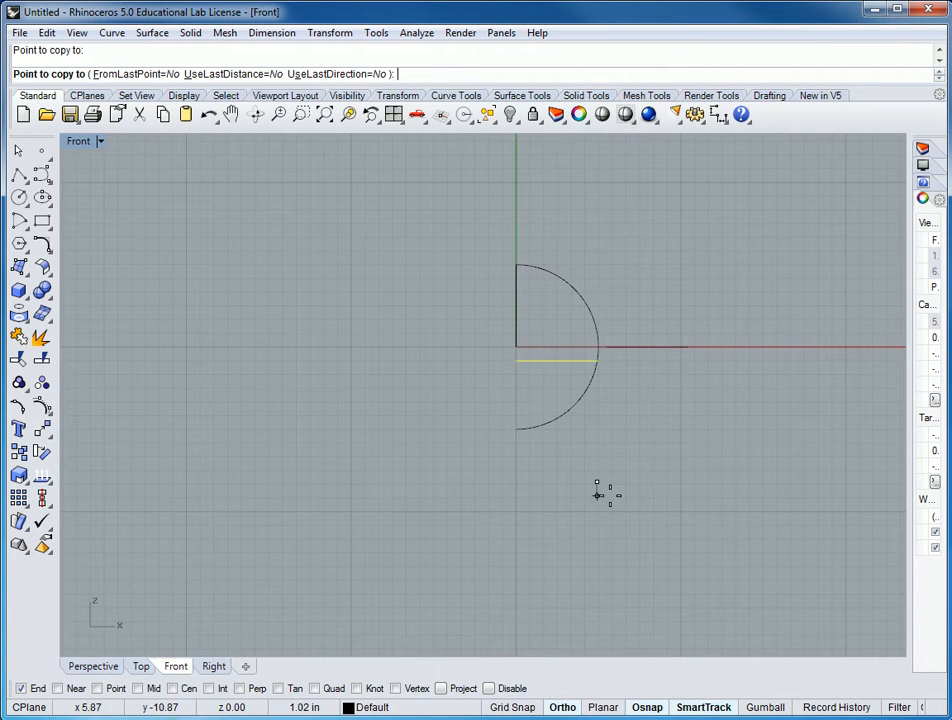
right_click(680, 480)
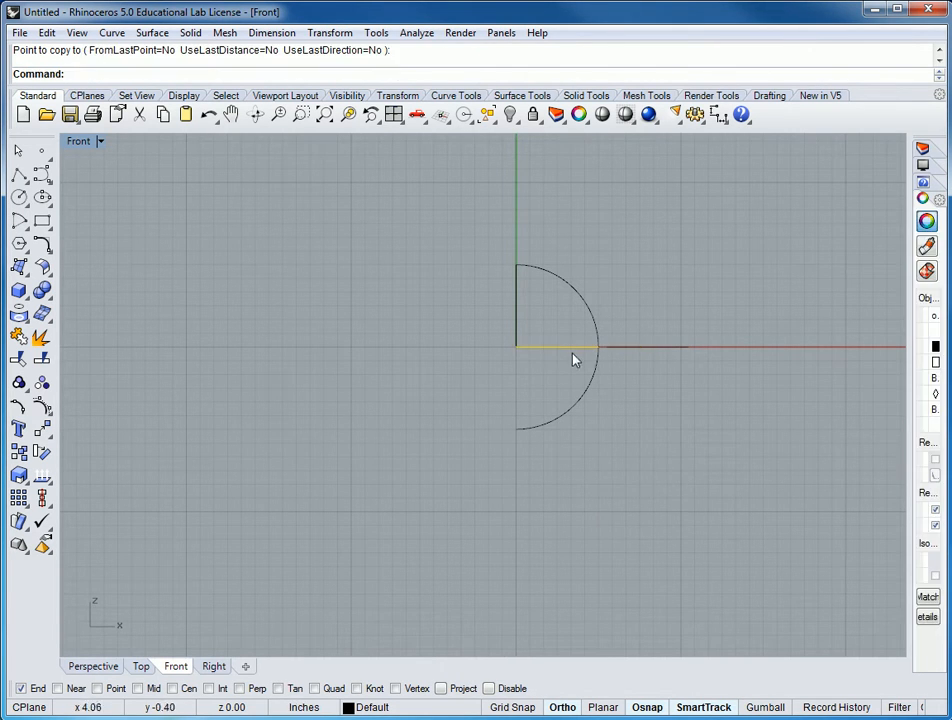
click(664, 349)
key(Delete)
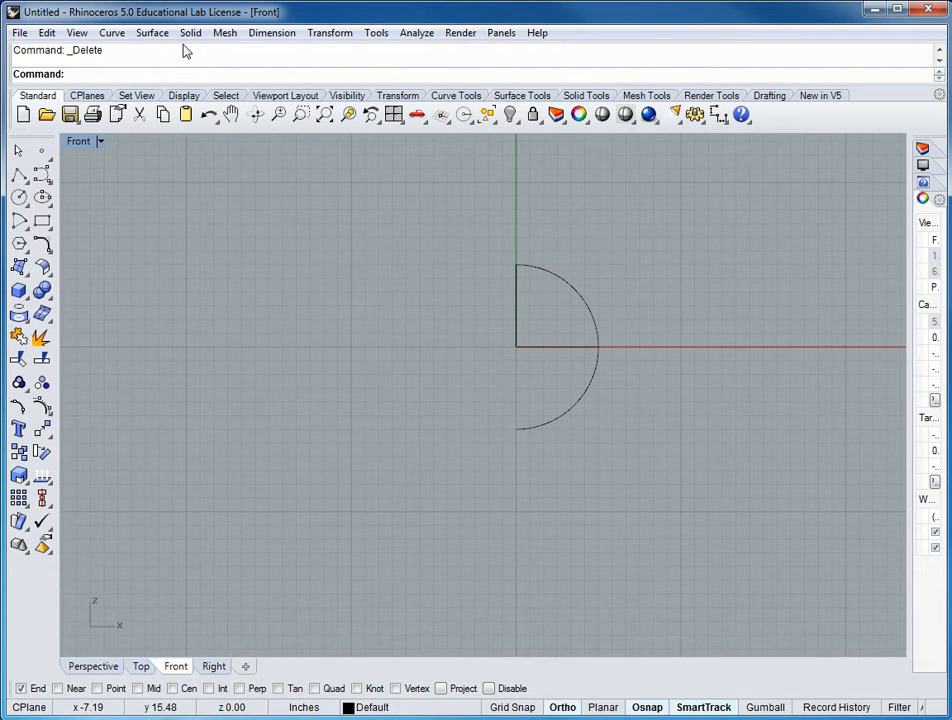
click(336, 36)
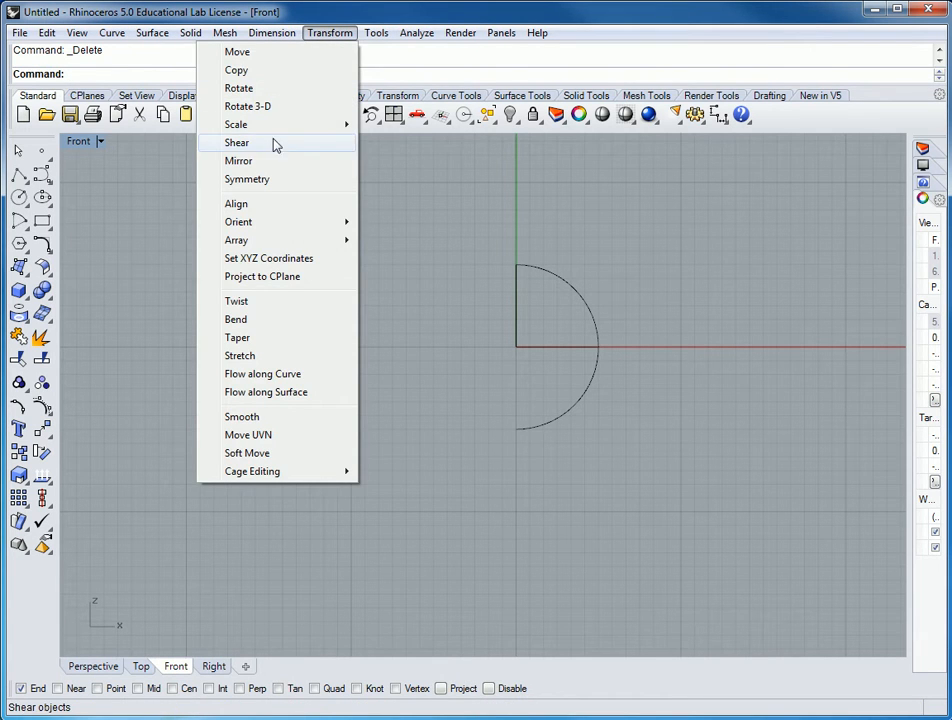
mouse_move(287, 232)
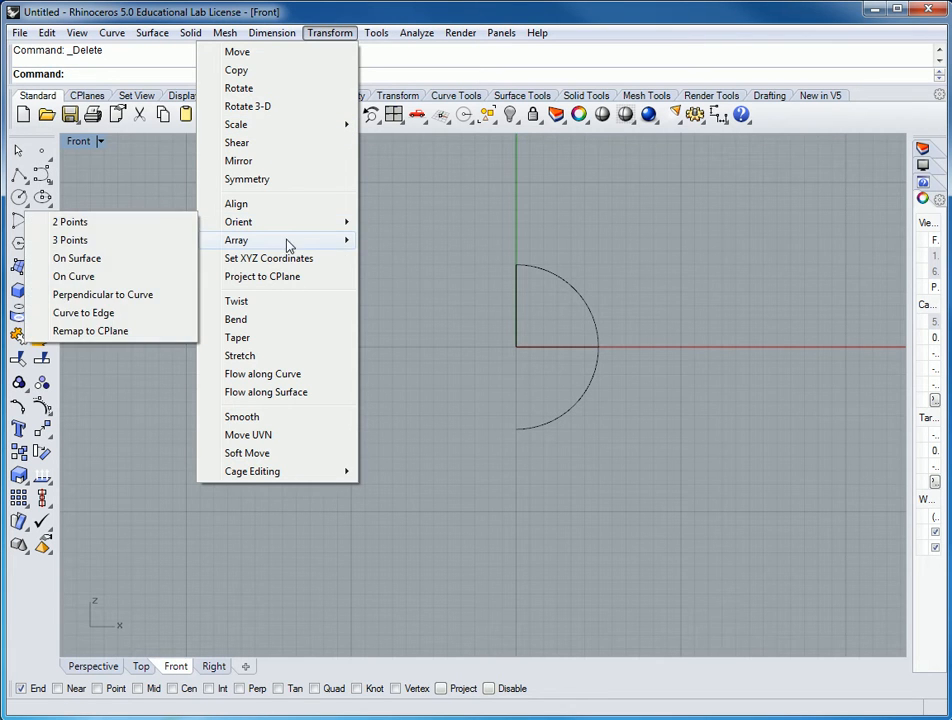
click(99, 262)
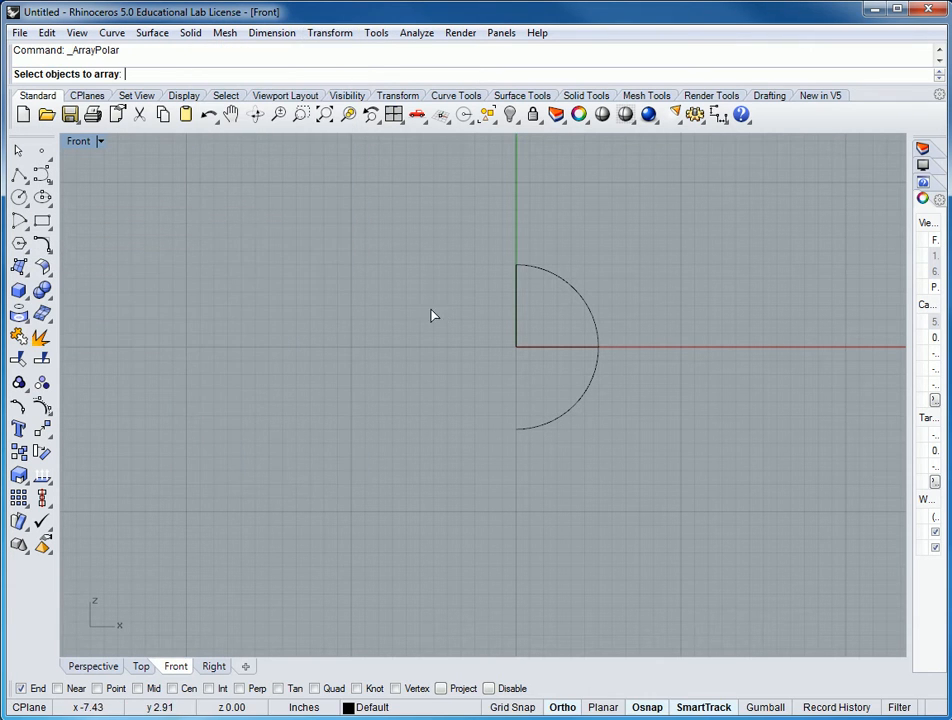
click(551, 347)
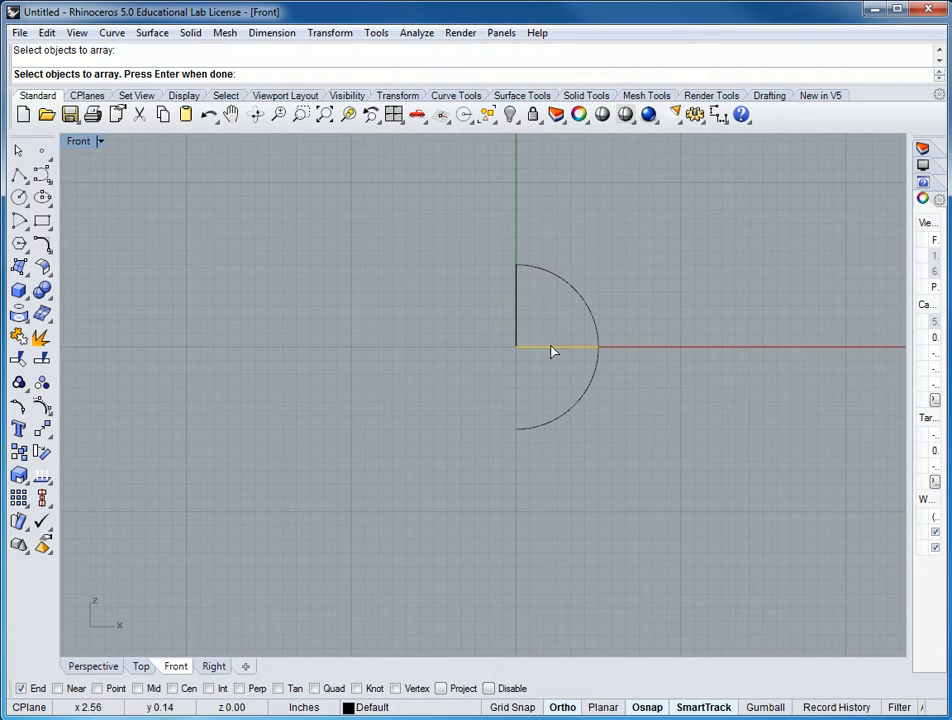
click(516, 314)
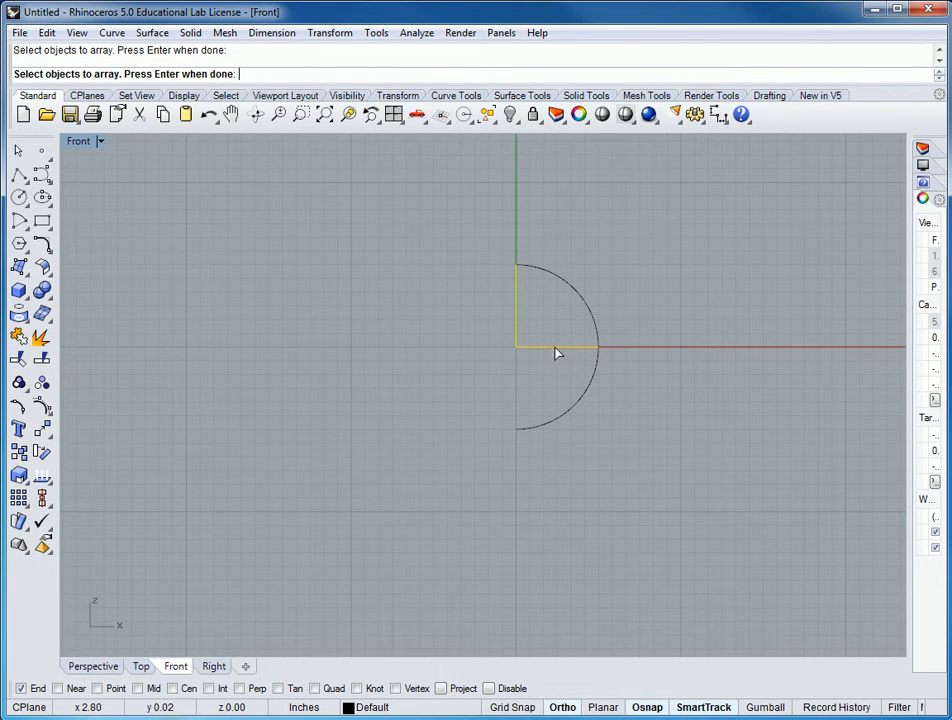
key(Escape)
Polar-array the horizontal line around the origin with 7 items and a 90-degree fill angle
key(Return)
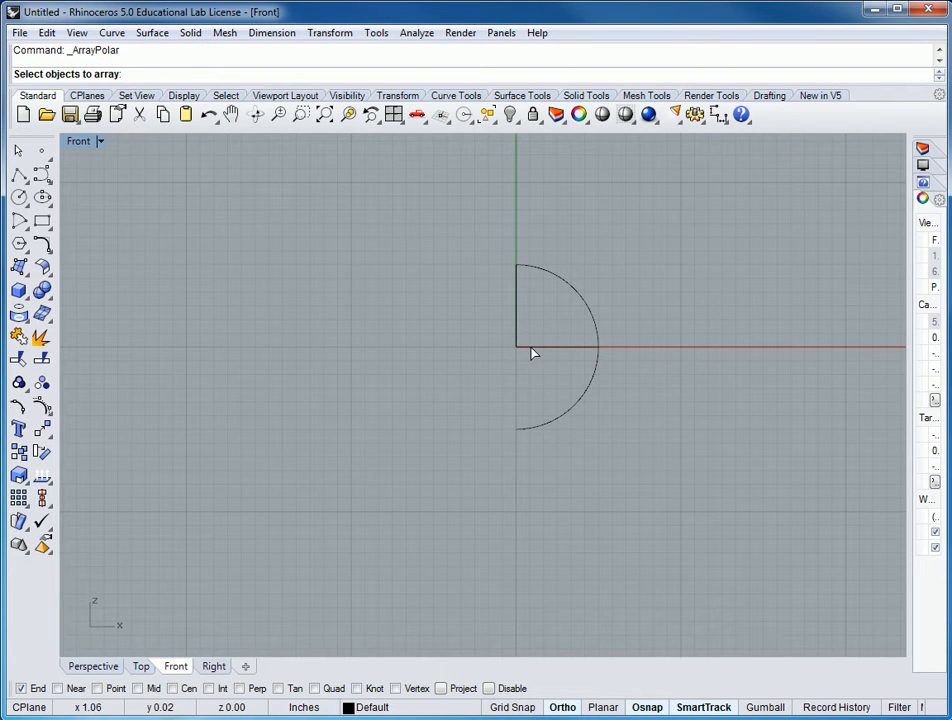
click(534, 348)
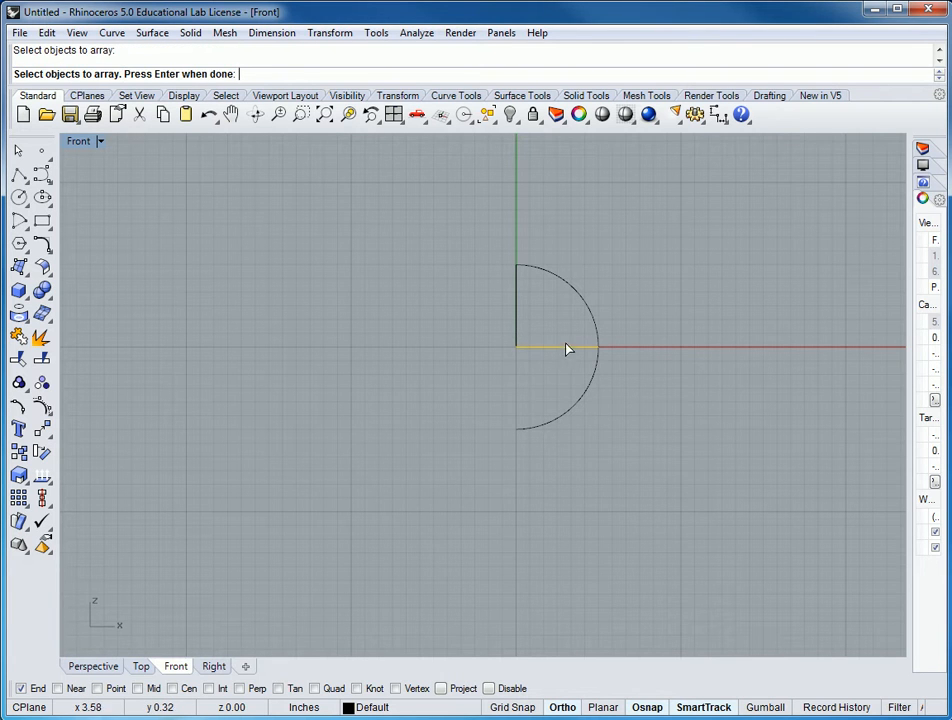
key(Return)
click(516, 347)
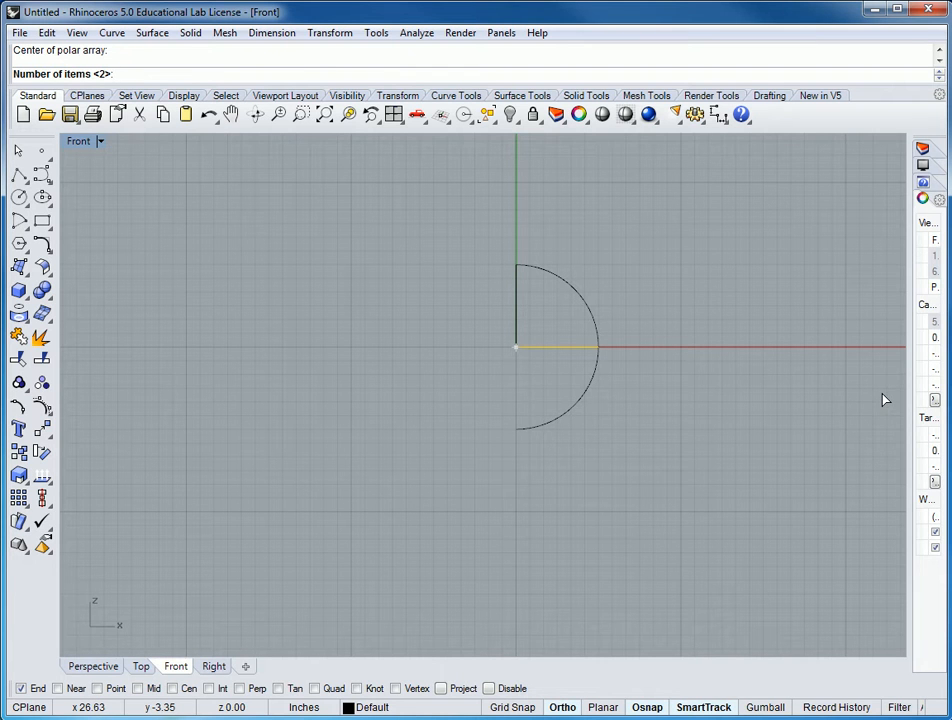
text(7)
key(Return)
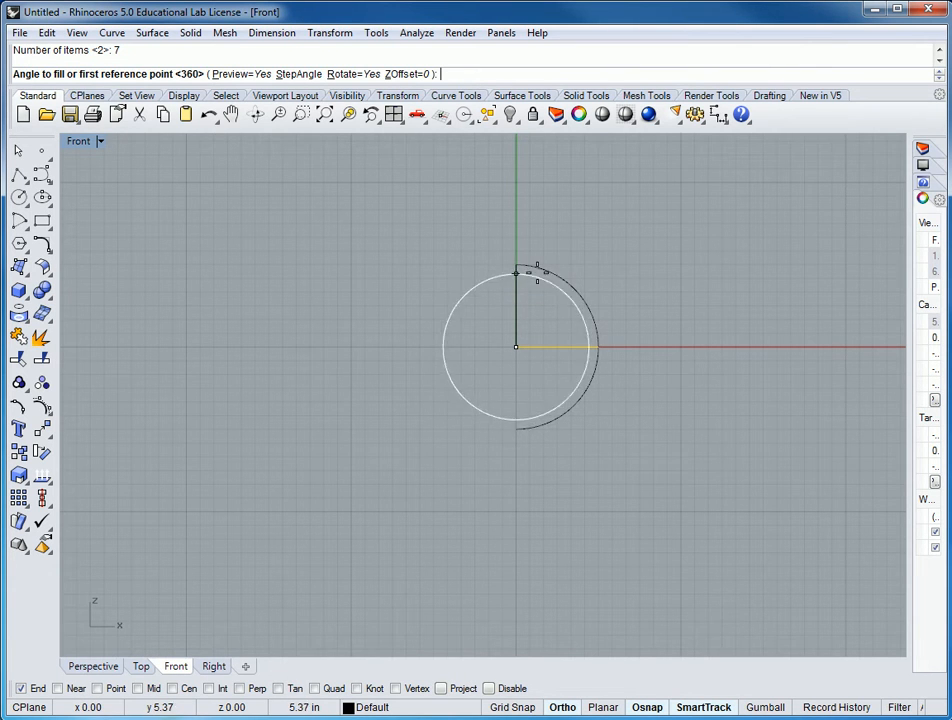
text(90)
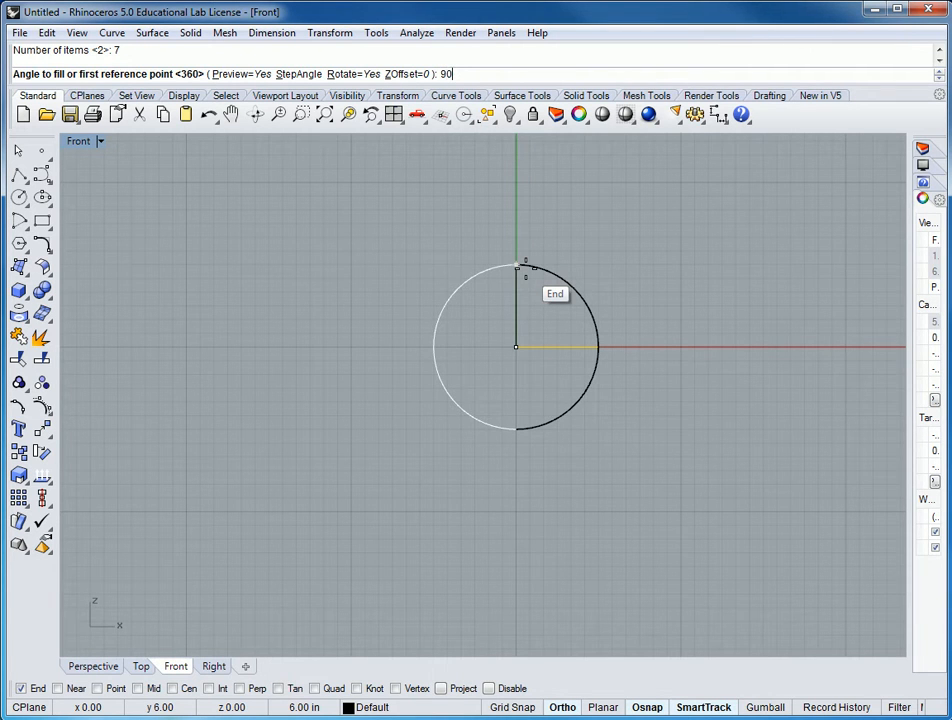
key(Return)
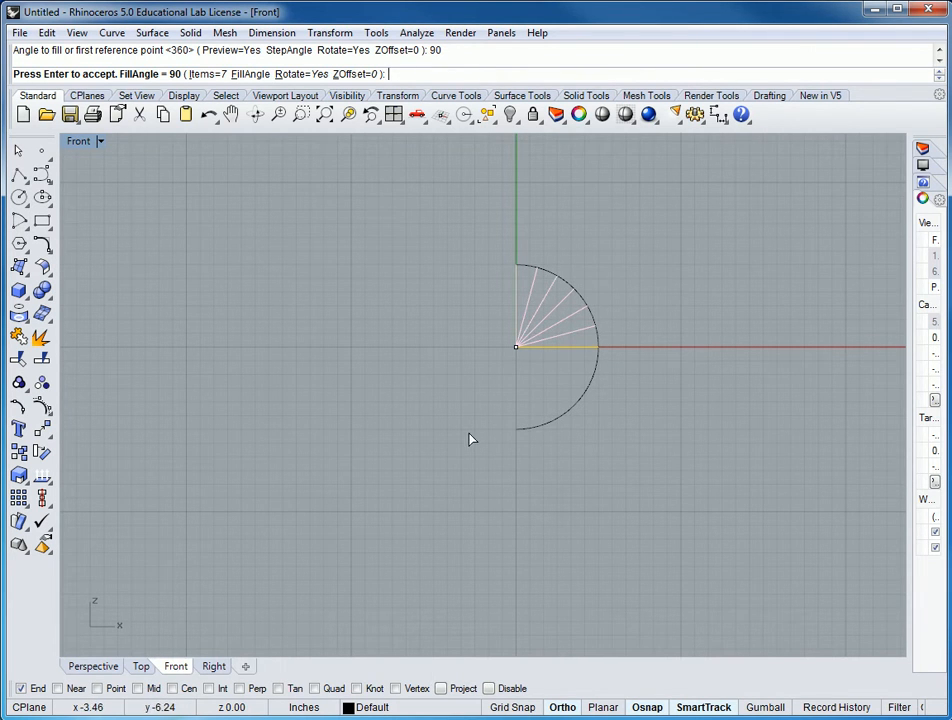
key(Return)
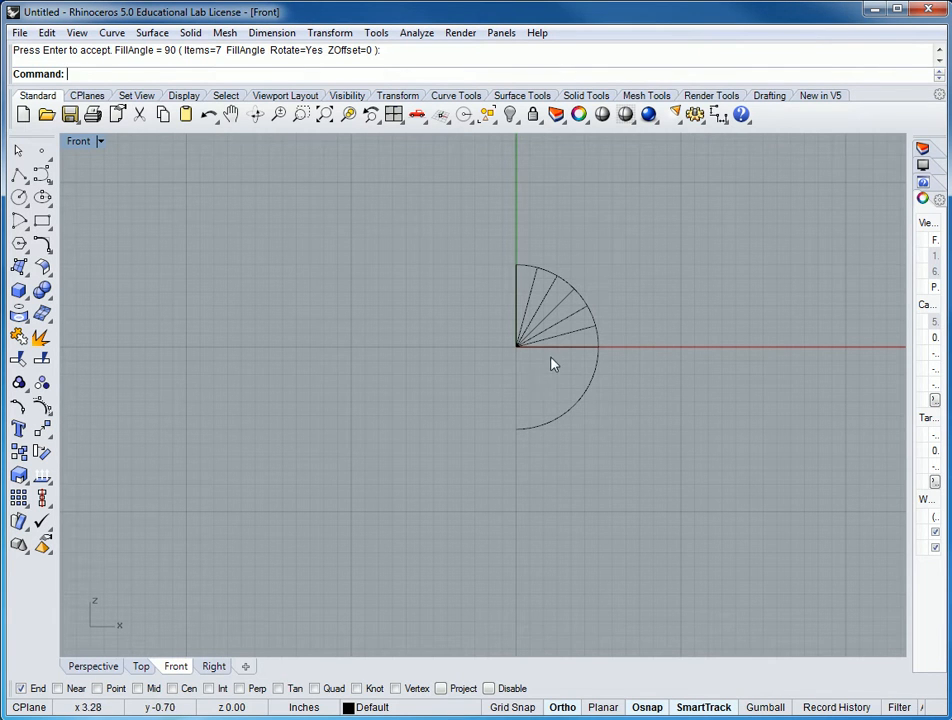
With Int and Perp object snaps enabled, draw a line from the outer end of the steepest slanted radial perpendicular to the vertical line
text(Linr)
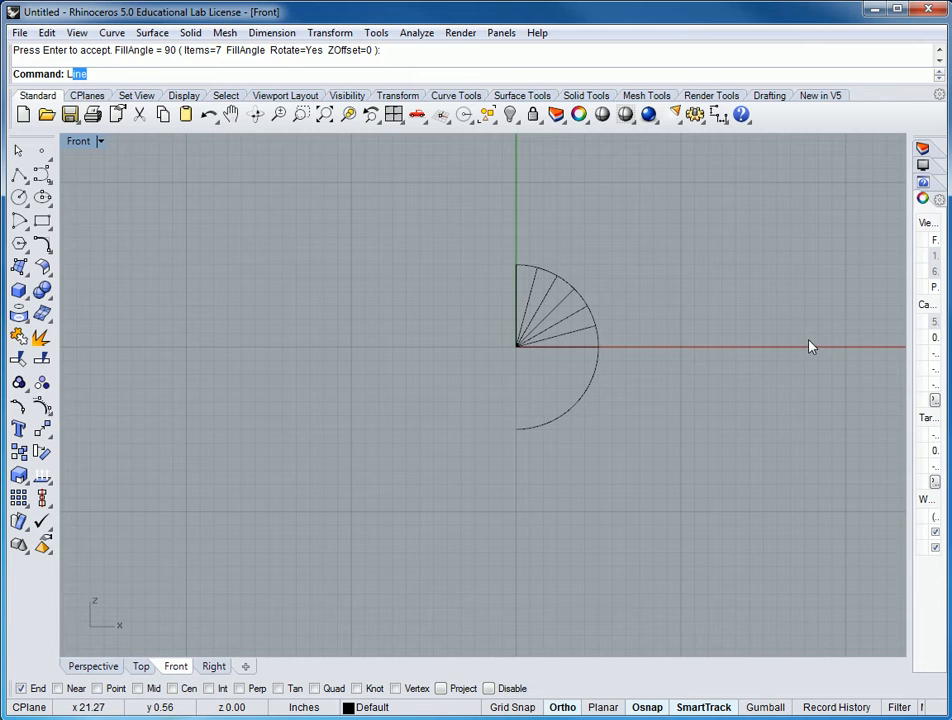
key(Return)
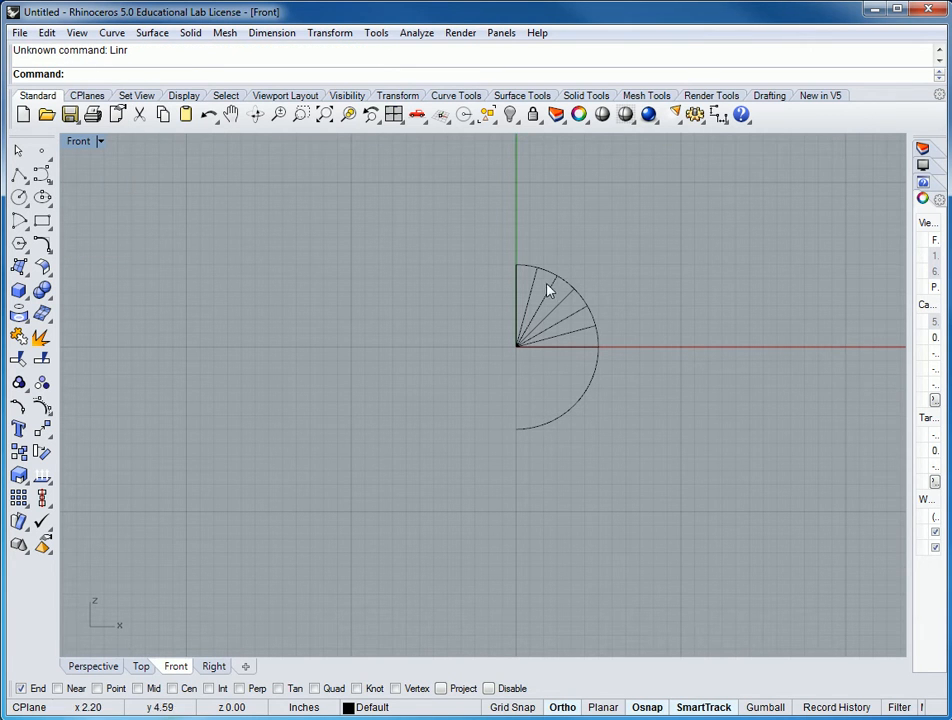
click(208, 688)
text(Line)
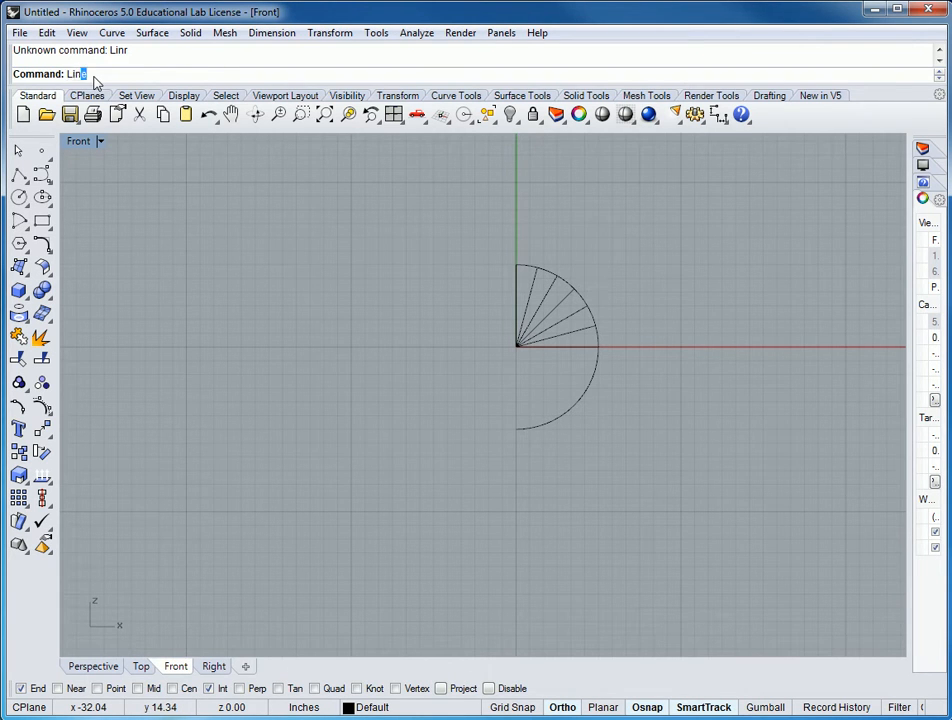
key(Return)
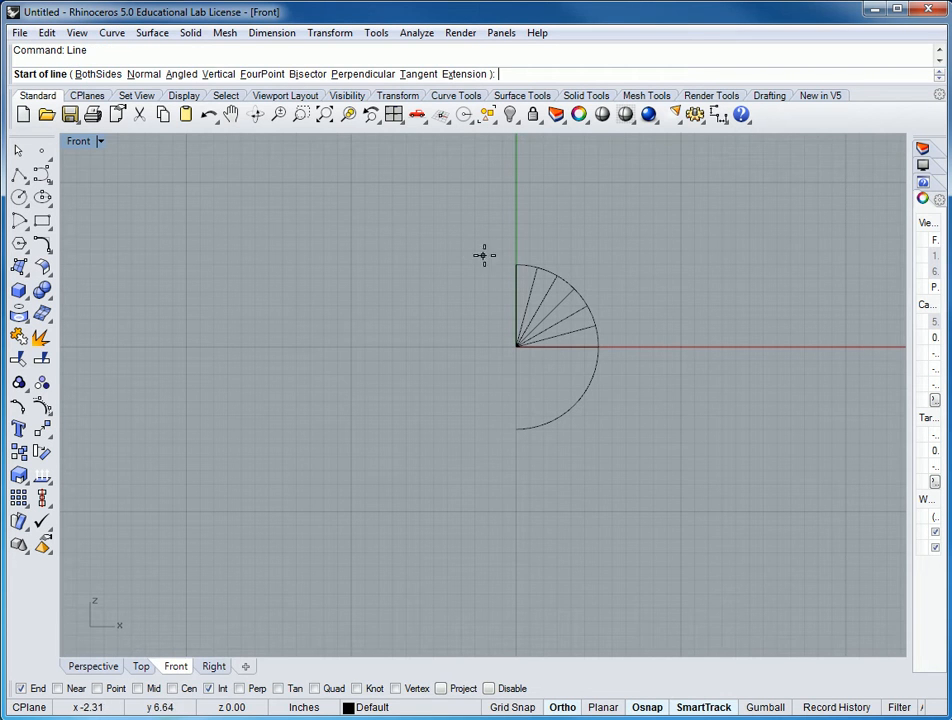
click(537, 268)
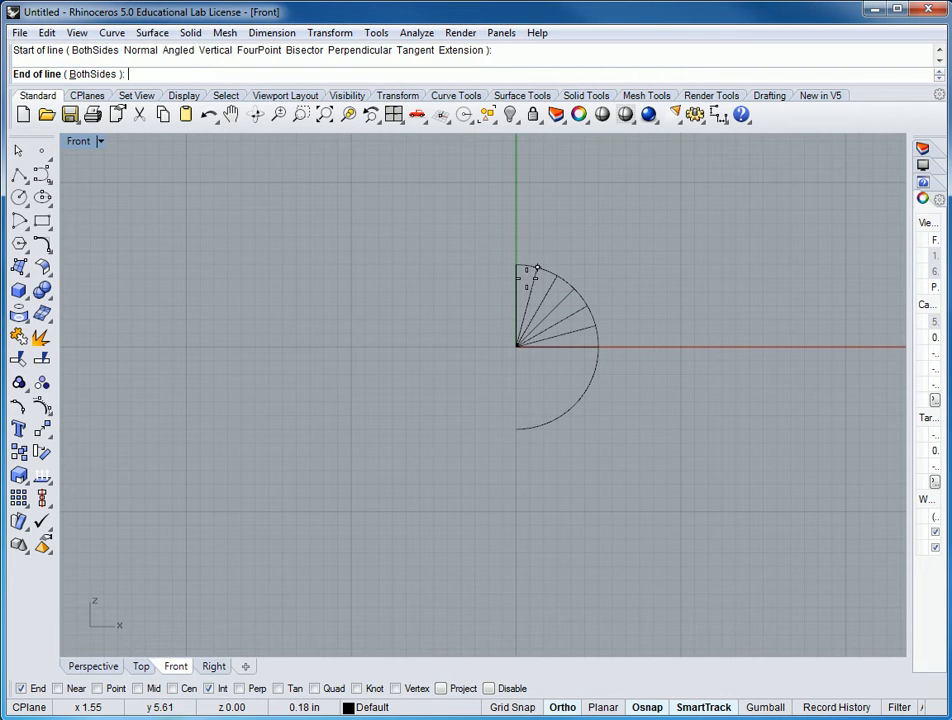
click(240, 688)
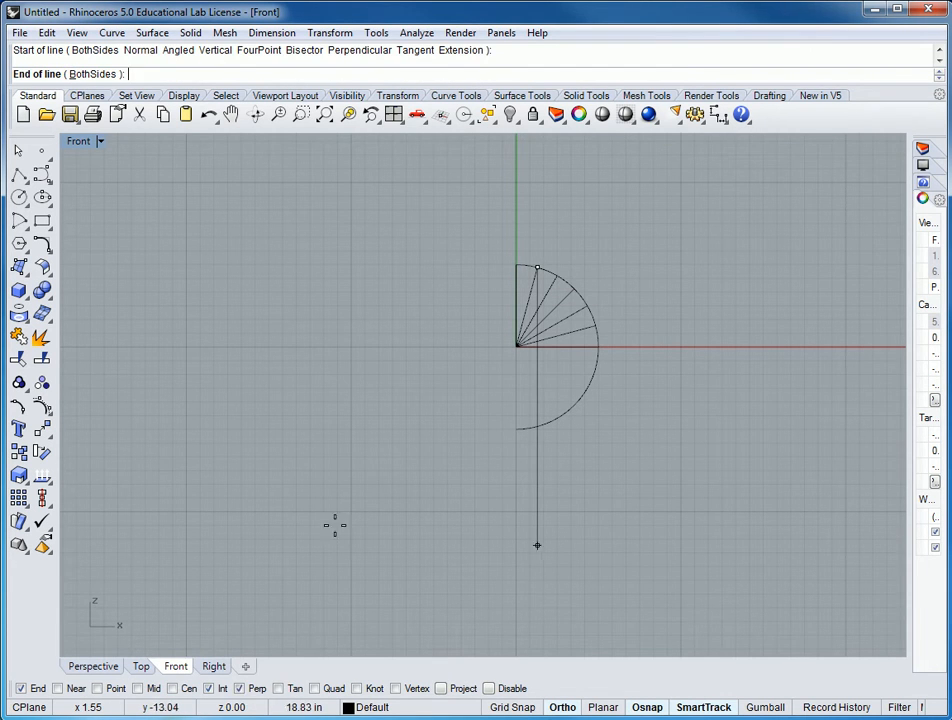
click(515, 276)
Draw perpendicular lines to the vertical line from the arc ends of the second and third slanted radials, counting down from the vertical
key(Return)
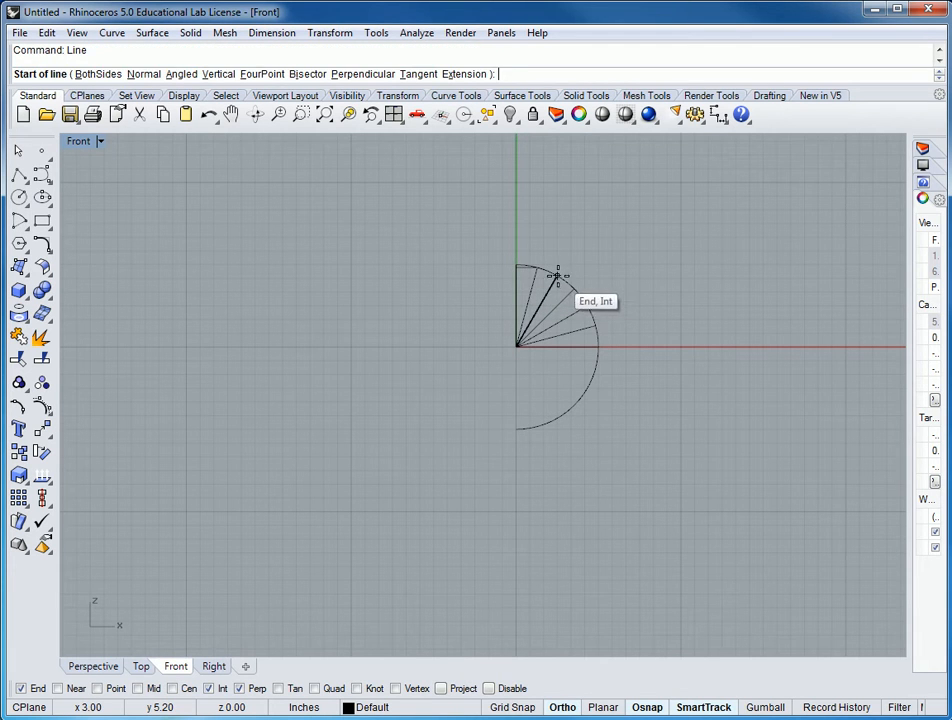
click(541, 281)
click(517, 278)
key(Return)
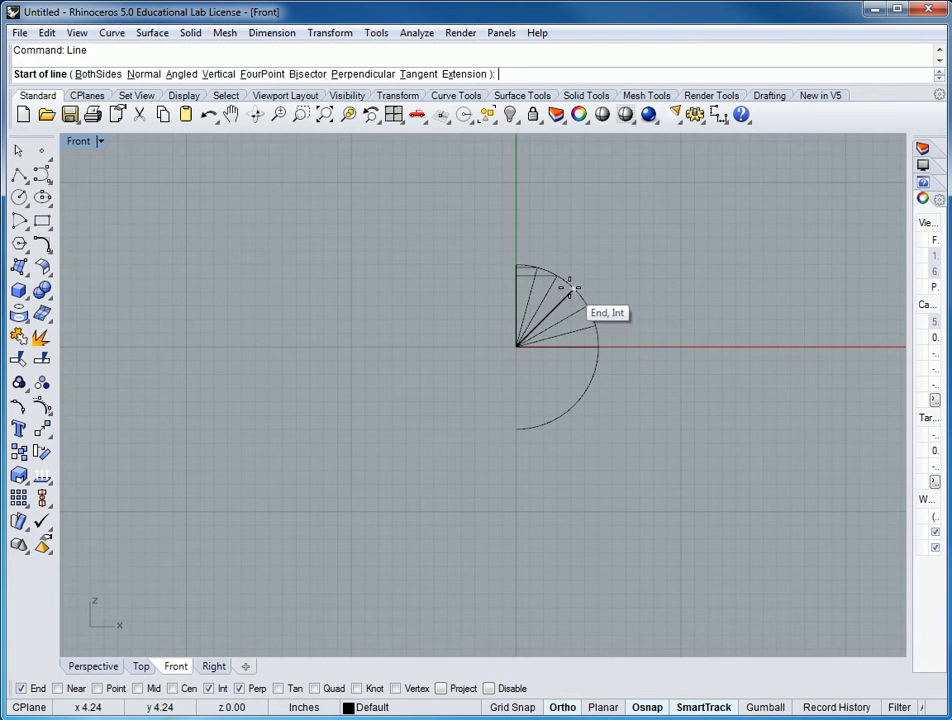
click(574, 288)
click(520, 288)
Draw perpendicular lines to the vertical line from the arc ends of the two lowest slanted radials
key(Return)
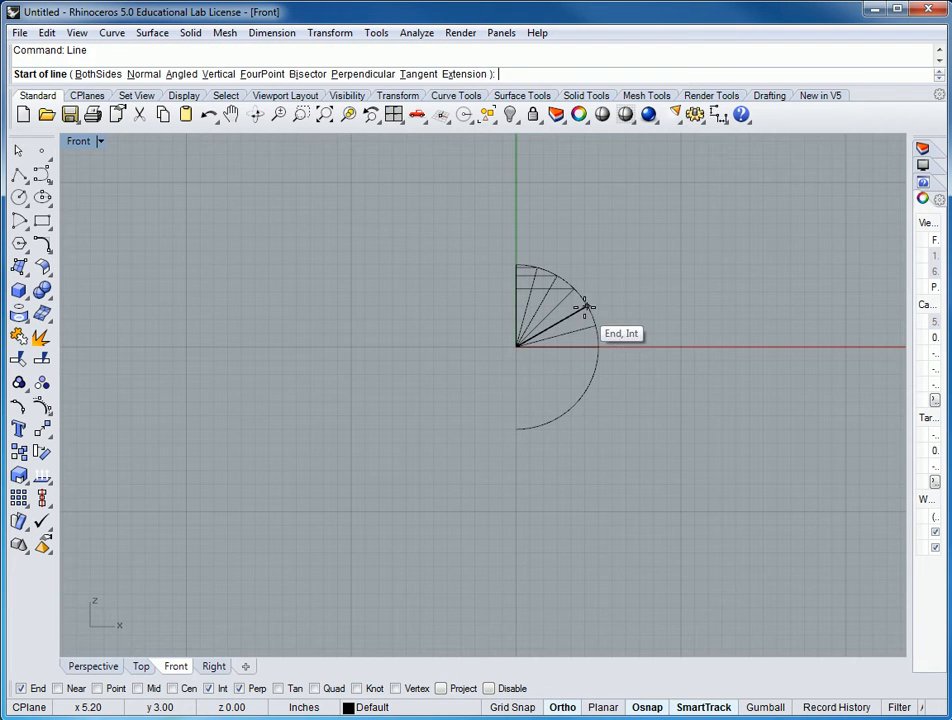
click(585, 309)
click(517, 309)
key(Return)
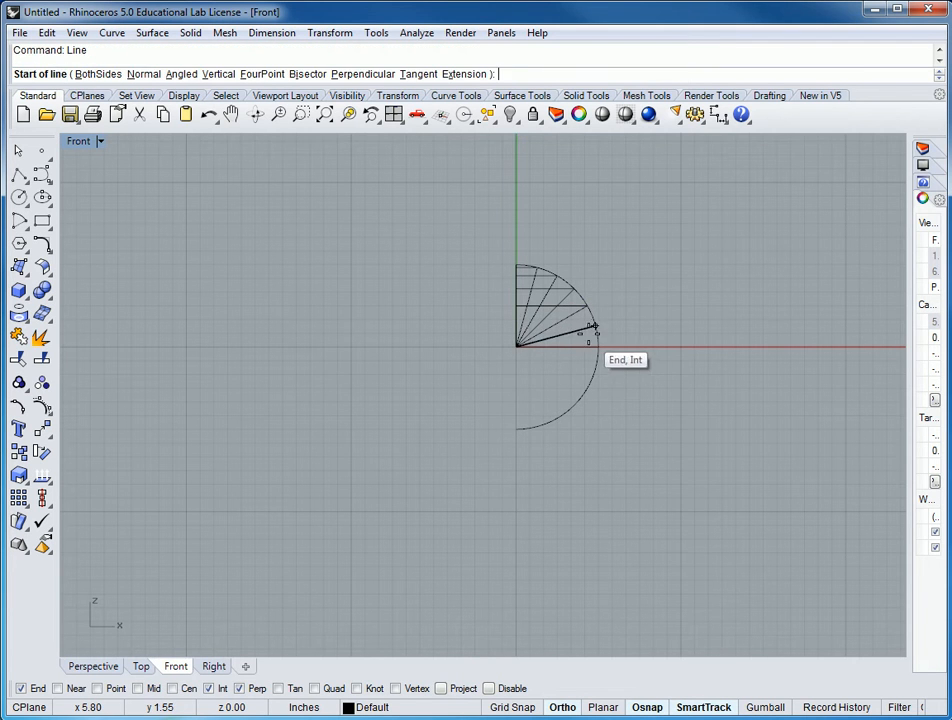
click(594, 326)
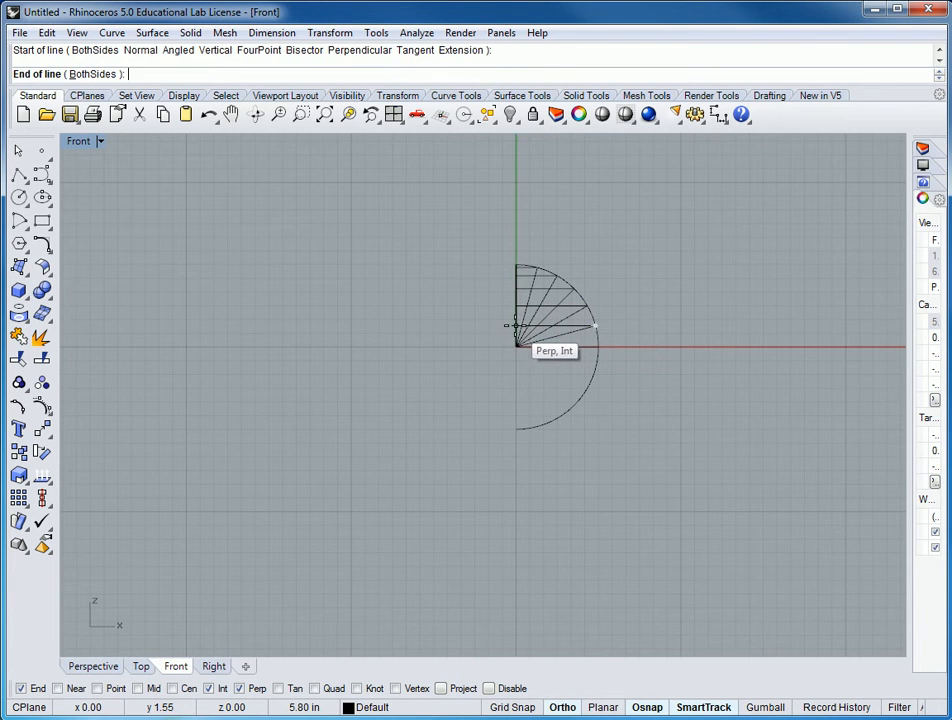
click(517, 326)
Leave the Line command and maximize the Perspective viewport with the upper quarter of the radial framework in view
key(Return)
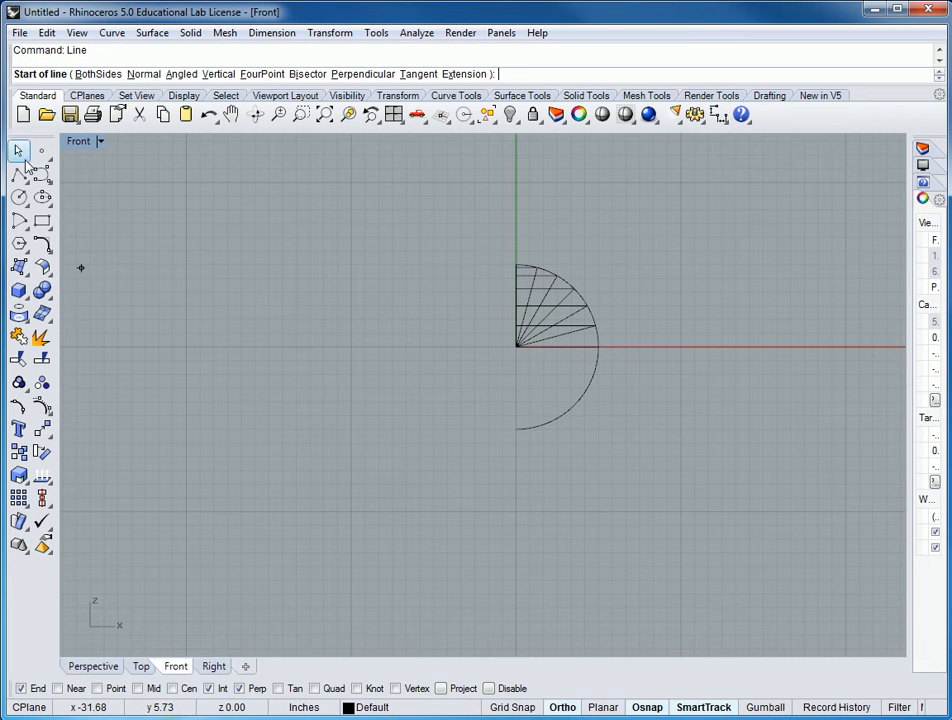
double_click(78, 141)
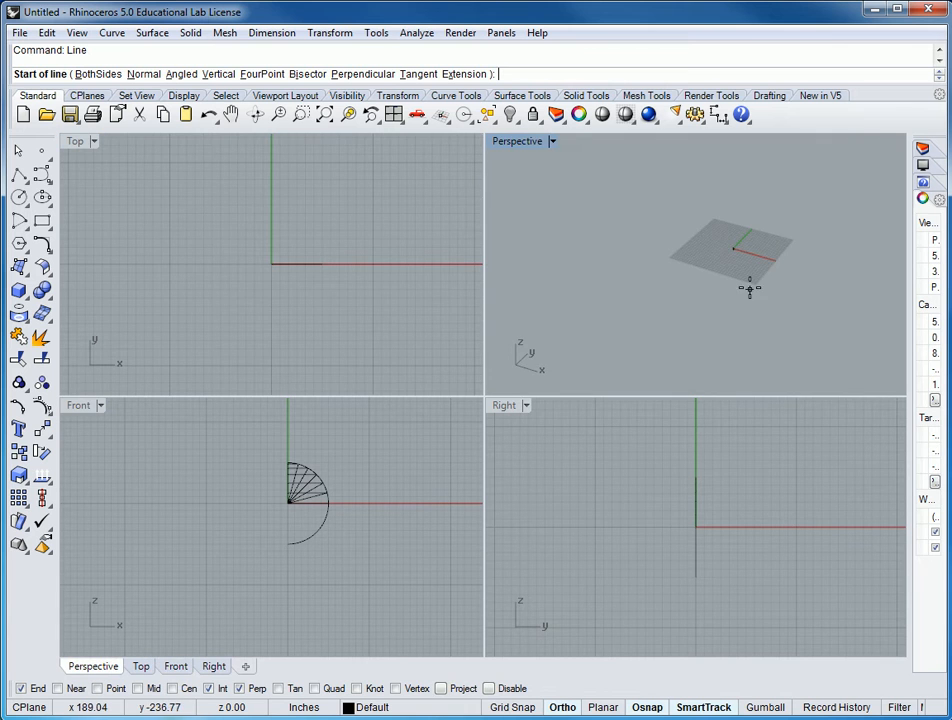
scroll(732, 247, up, 6)
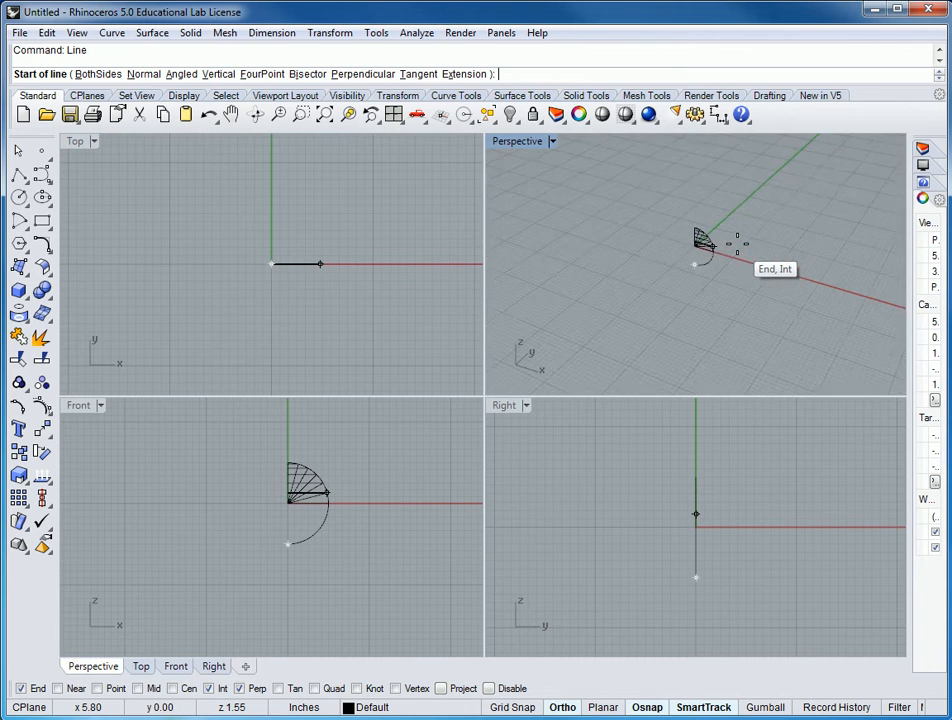
key(Escape)
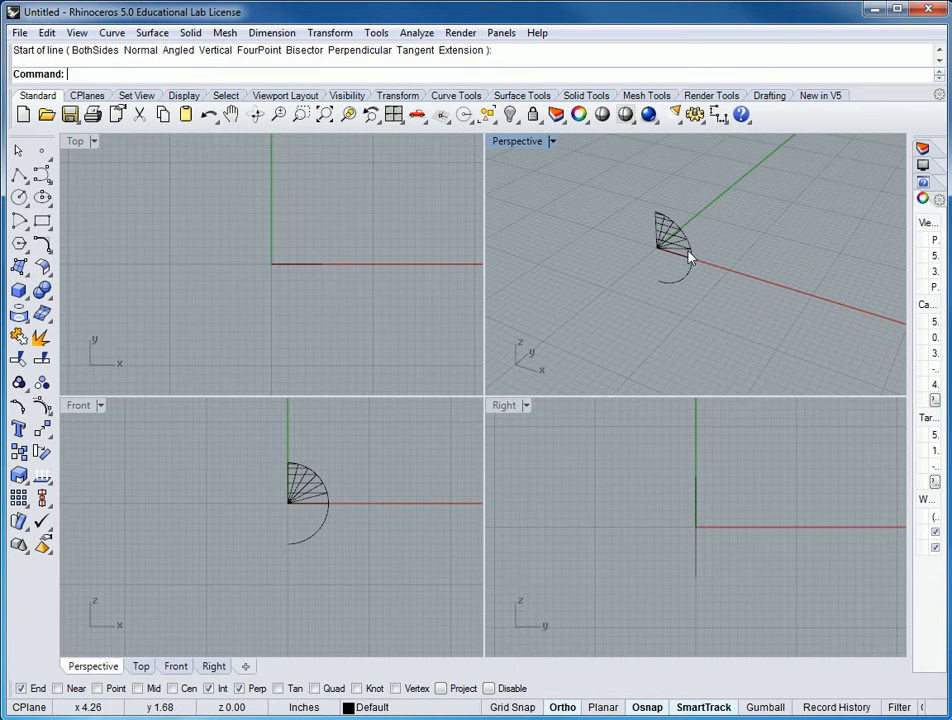
scroll(664, 250, up, 5)
scroll(765, 291, up, 4)
double_click(528, 142)
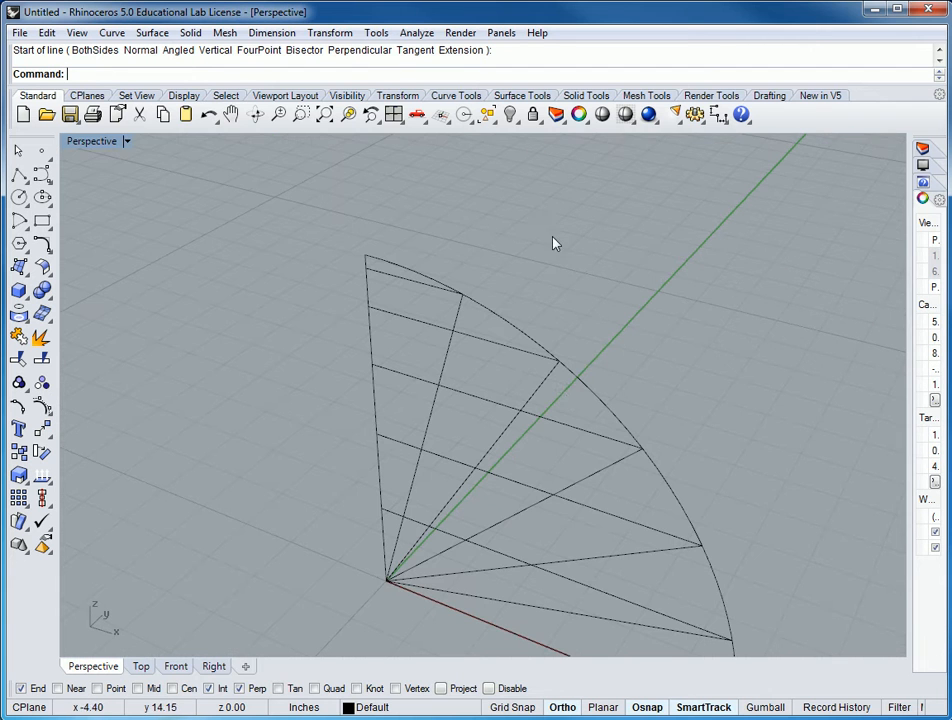
right_drag(695, 420, 497, 431)
Draw a circle centred where the topmost horizontal guide meets the vertical line, with its radius reaching that guide's arc end
text(c)
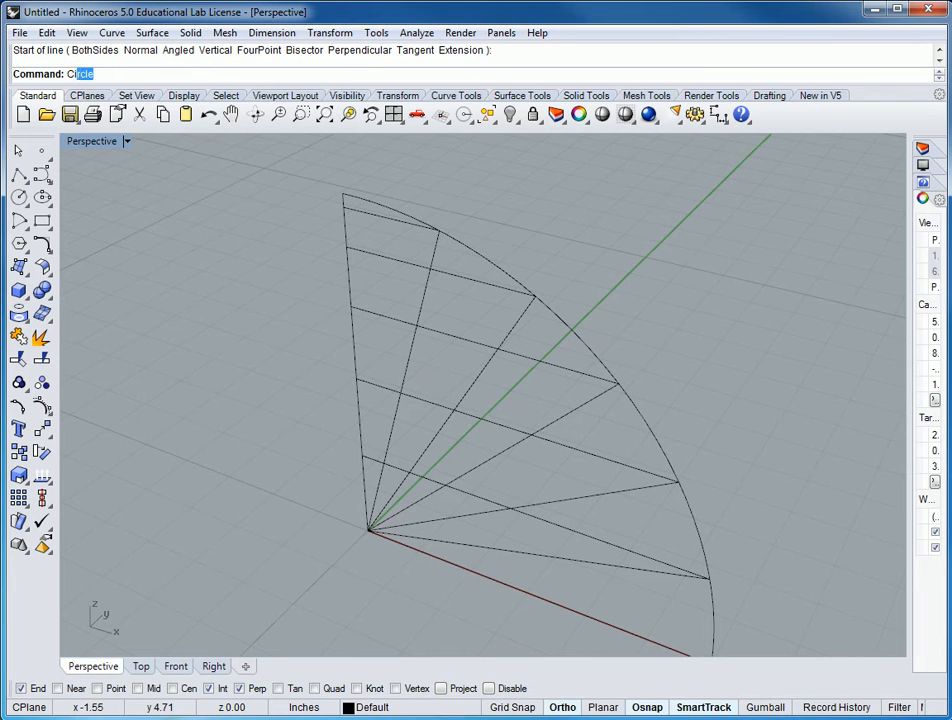
text(ircle)
key(Return)
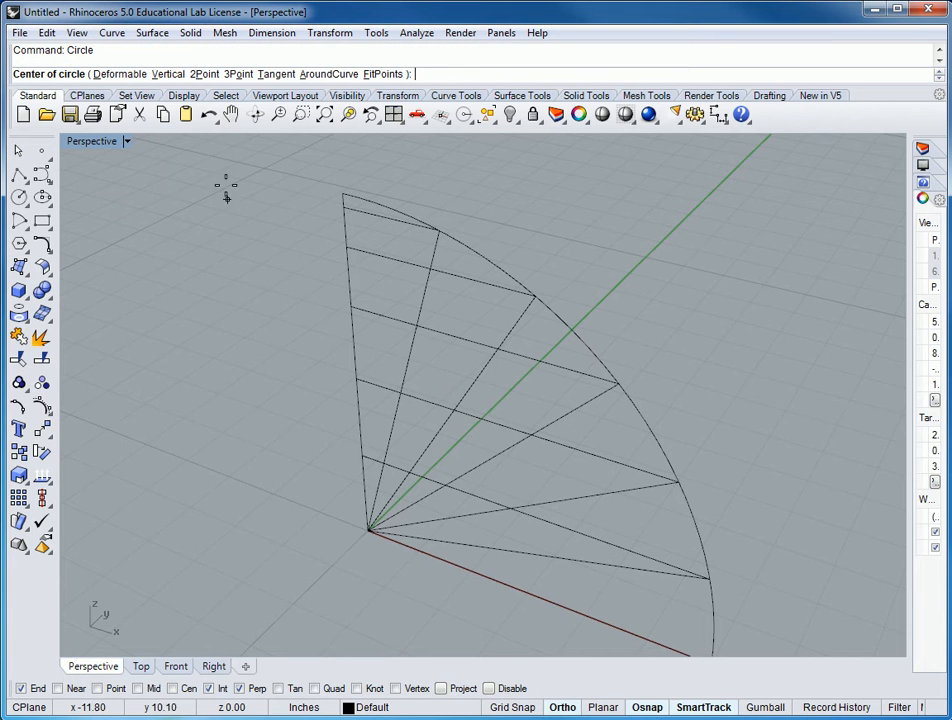
click(343, 208)
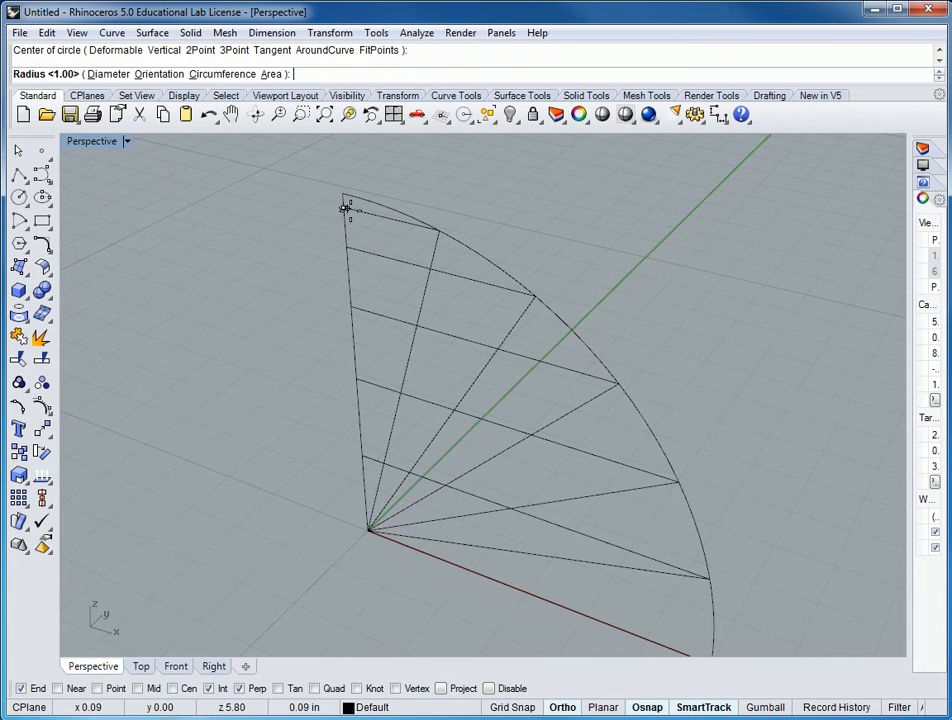
click(437, 229)
Draw circles for the second and third horizontal guides from the top, centred on the vertical line and reaching their arc ends
key(Return)
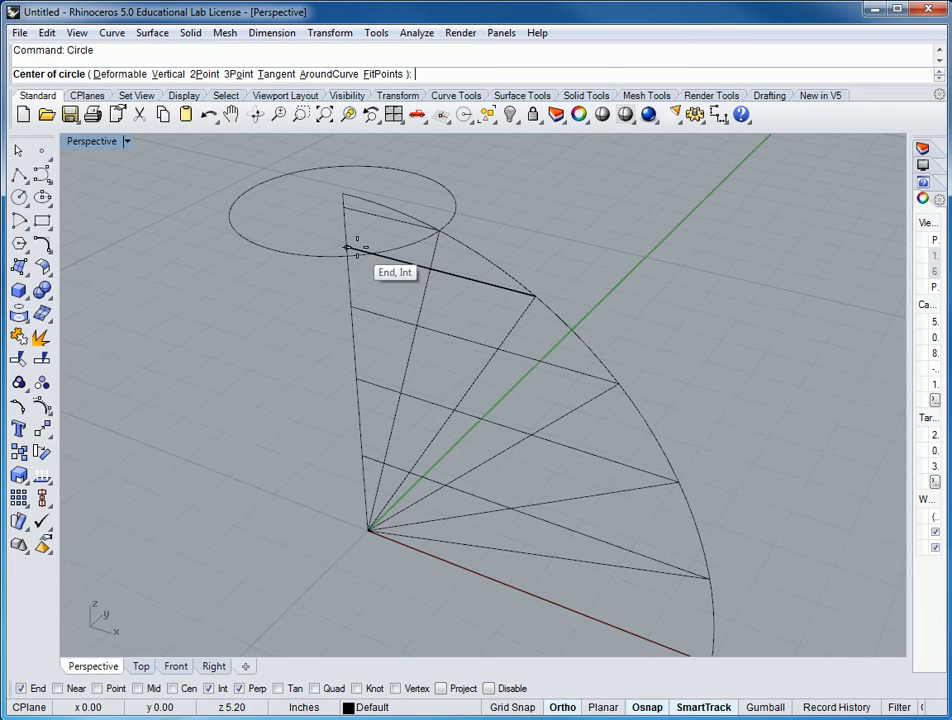
click(349, 248)
click(537, 295)
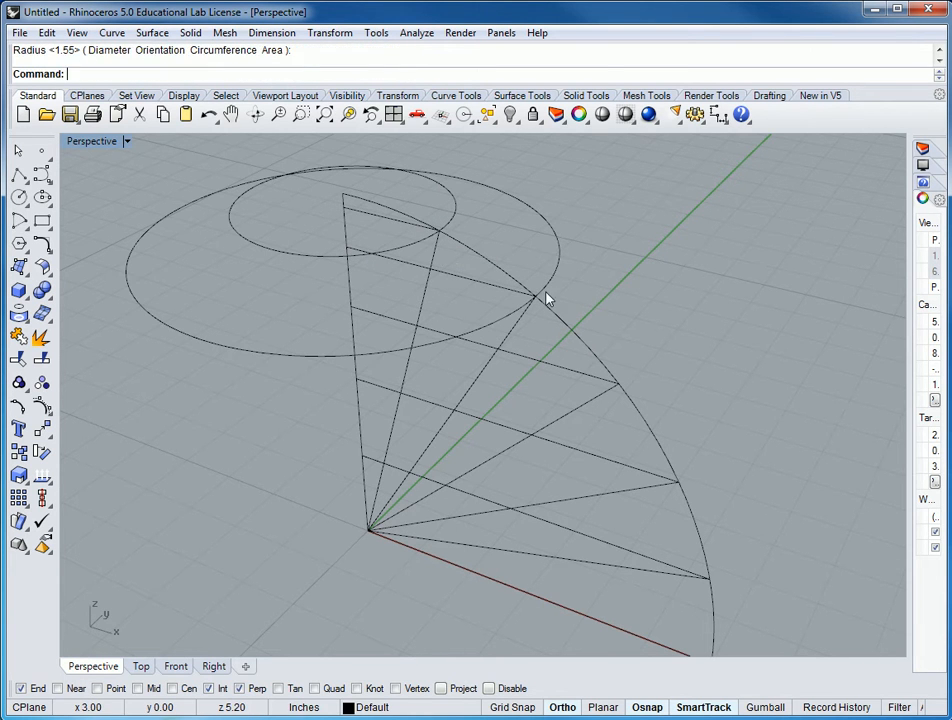
key(Return)
click(350, 307)
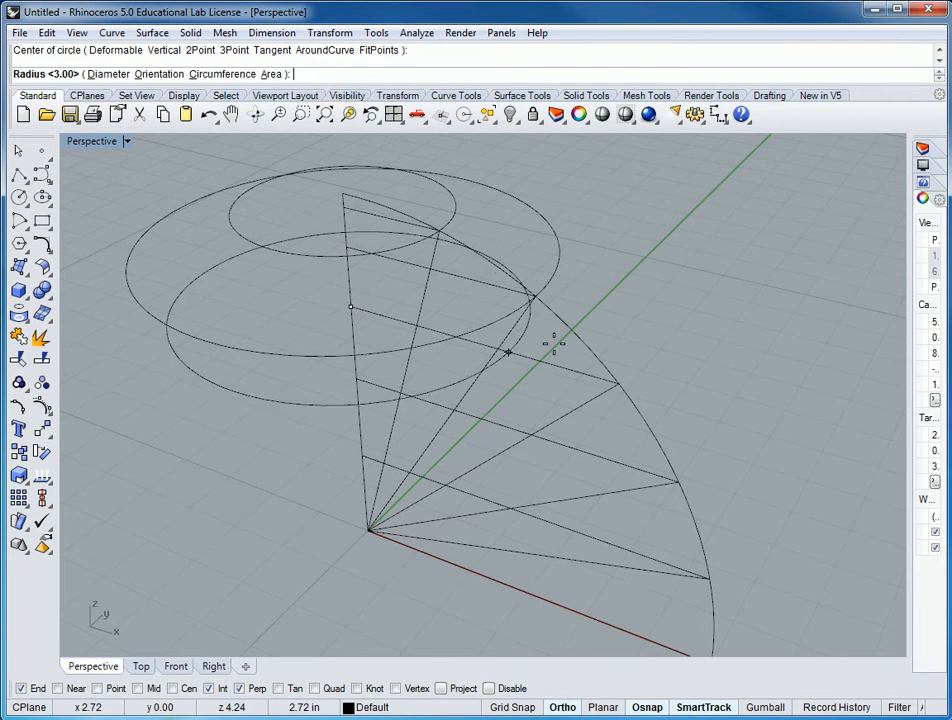
click(620, 381)
Draw circles for the fourth and fifth horizontal guides from the top, centred on the vertical line and reaching their arc ends
key(Return)
click(356, 378)
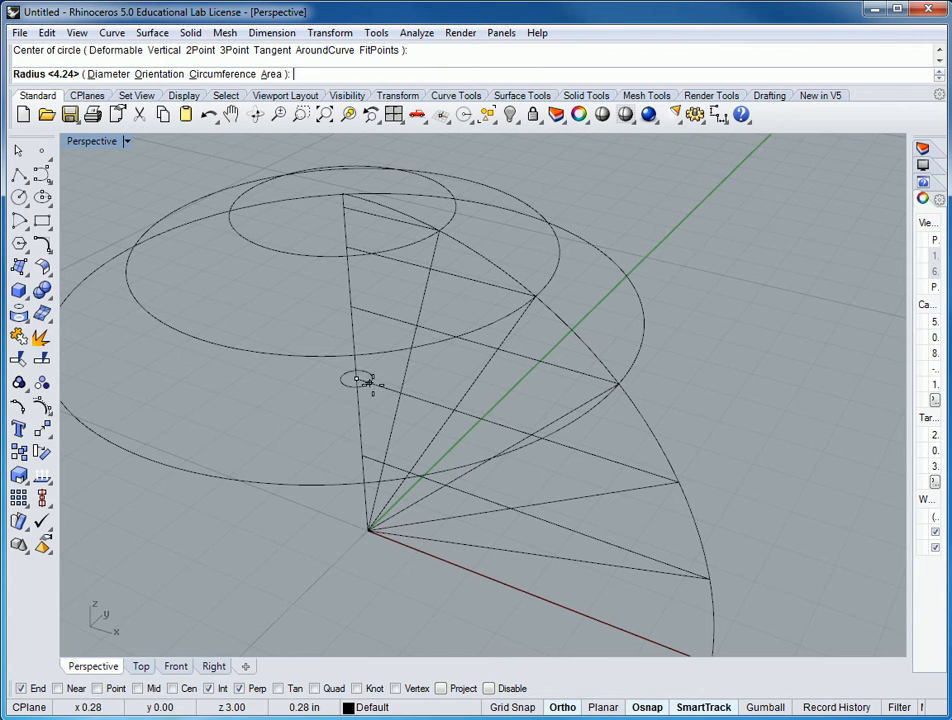
click(677, 484)
key(Return)
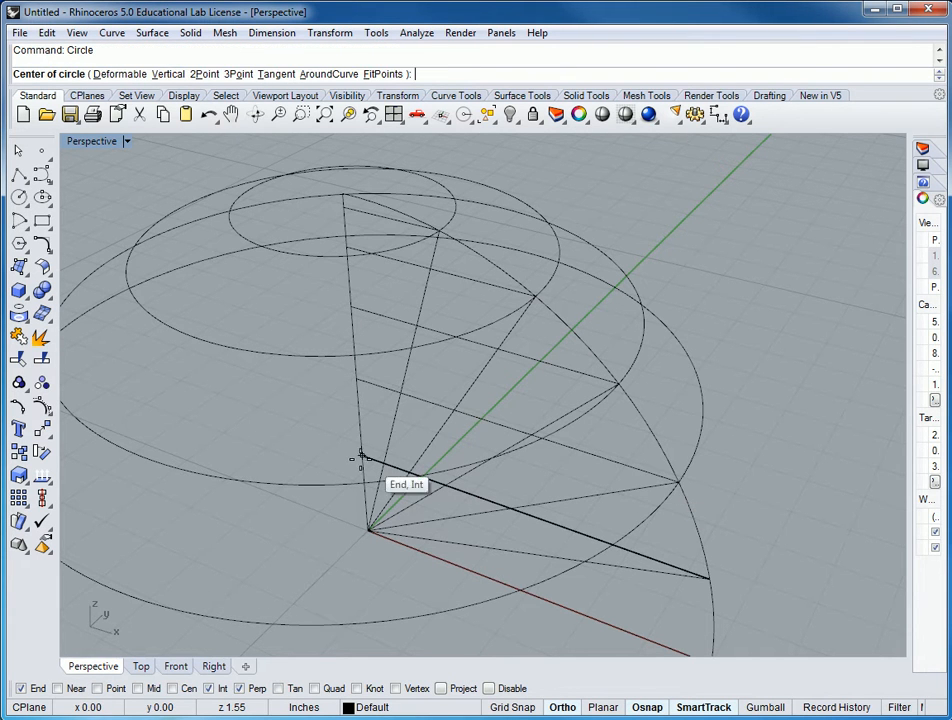
click(360, 457)
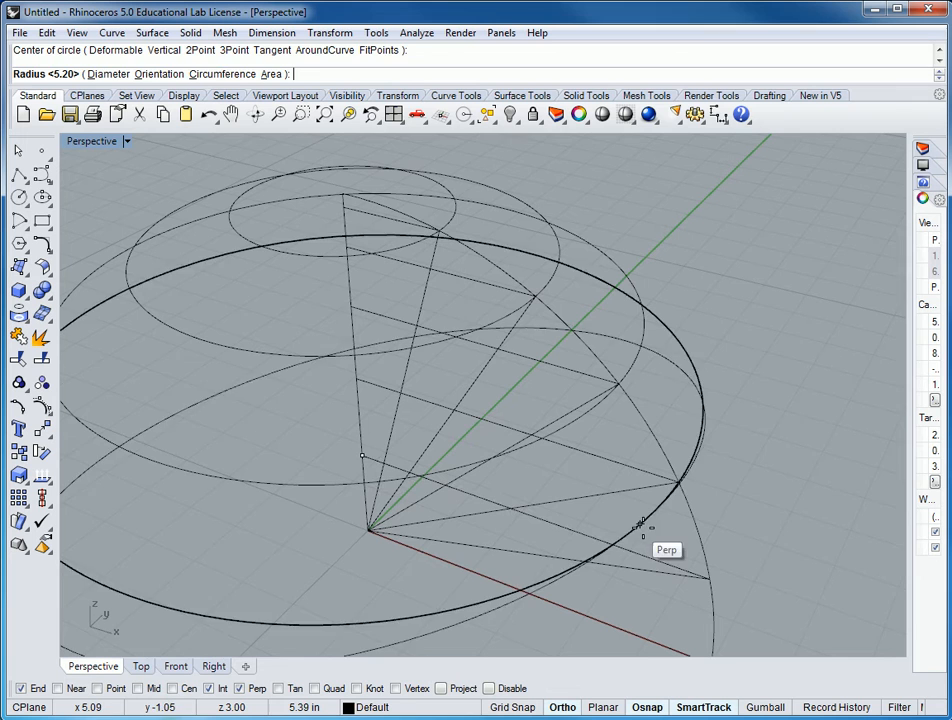
click(706, 582)
Draw the base circle centred at the origin with a 6 in radius, reaching the arc end of the horizontal radial
key(Return)
click(368, 530)
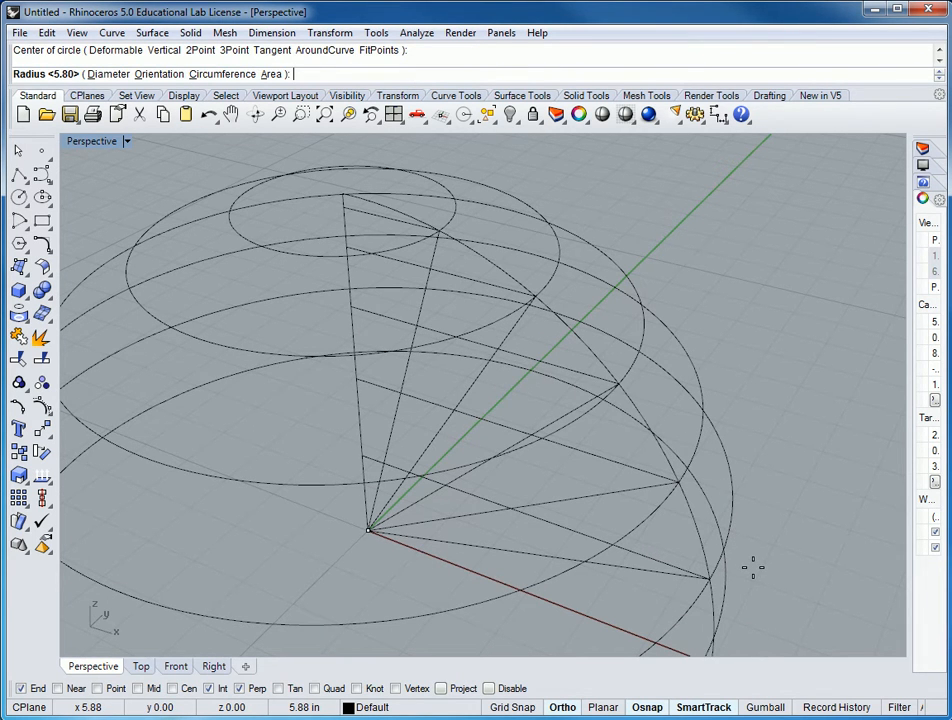
shift+right_drag(750, 557, 722, 448)
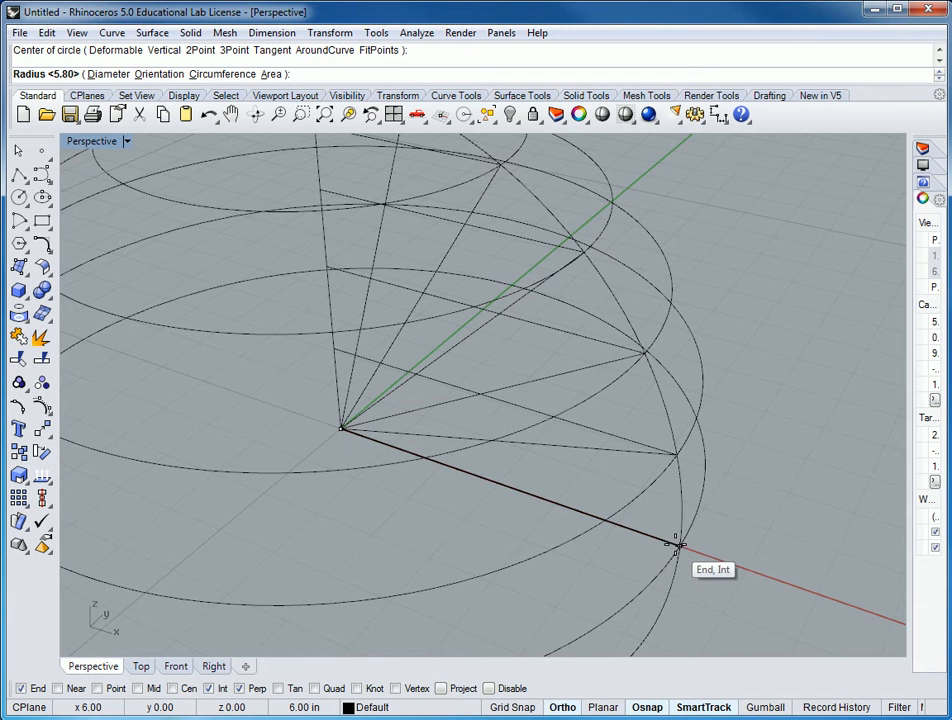
scroll(748, 557, down, 3)
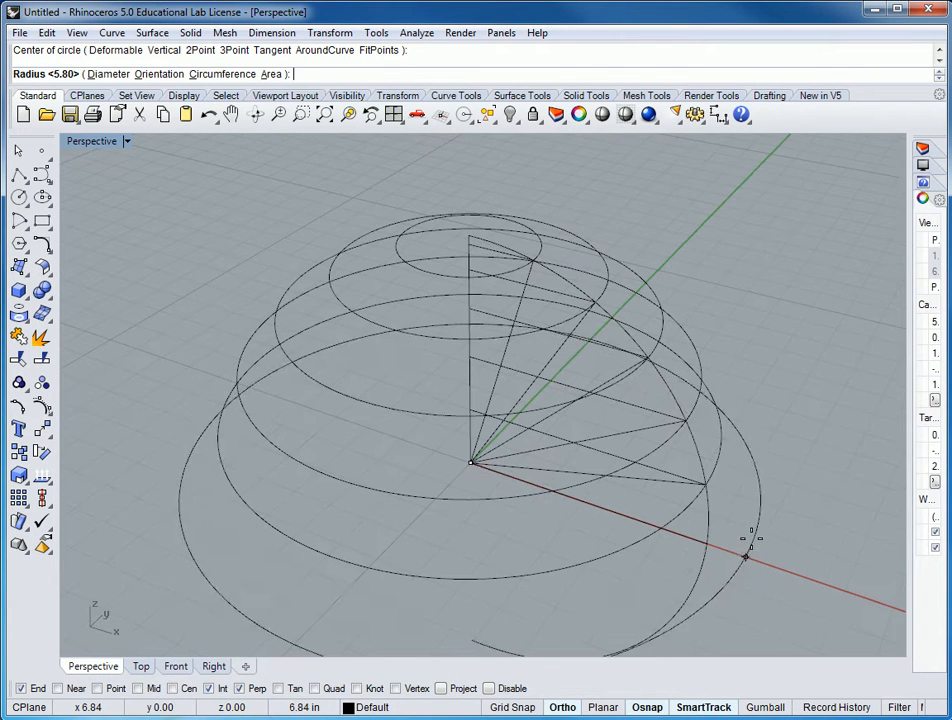
click(704, 545)
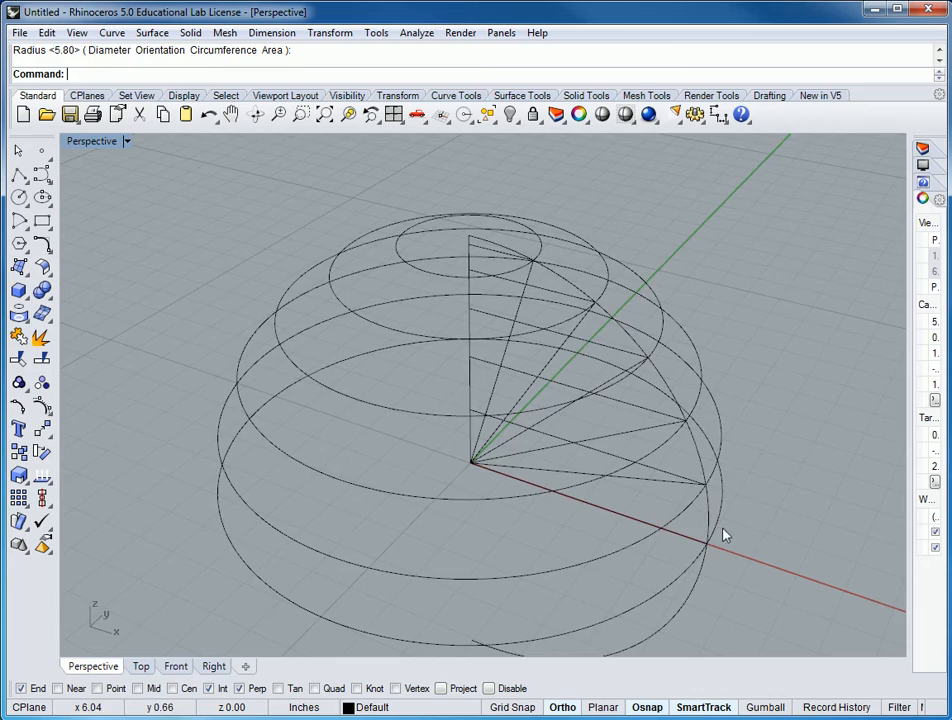
Try to mirror all six circles in the Perspective view, with the mirror plane running from the origin along the X axis
right_drag(733, 507, 698, 432)
right_drag(754, 485, 793, 482)
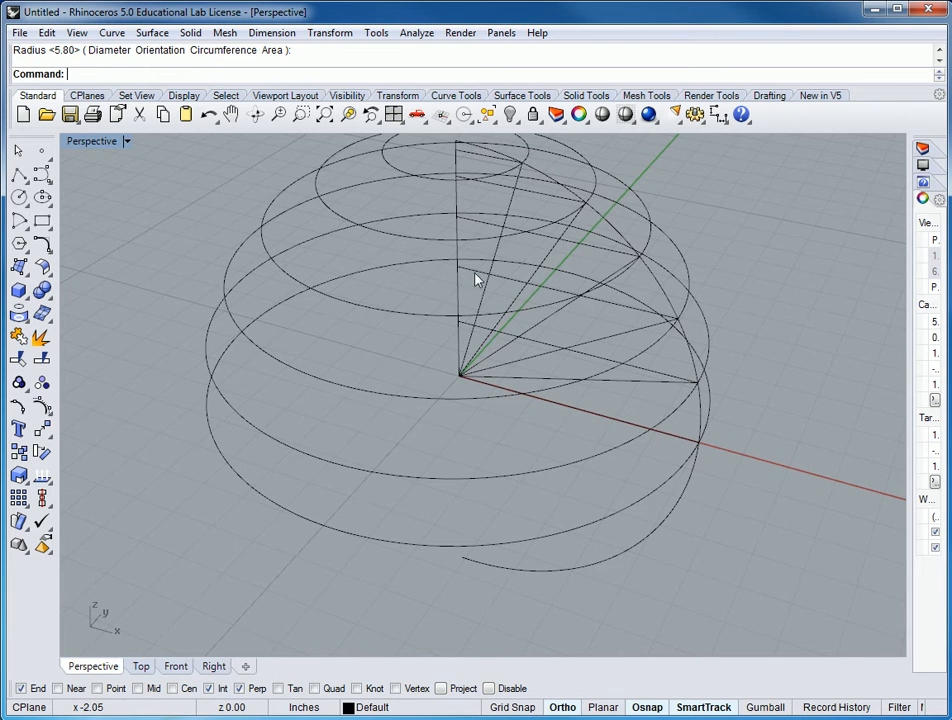
text(irror)
key(Return)
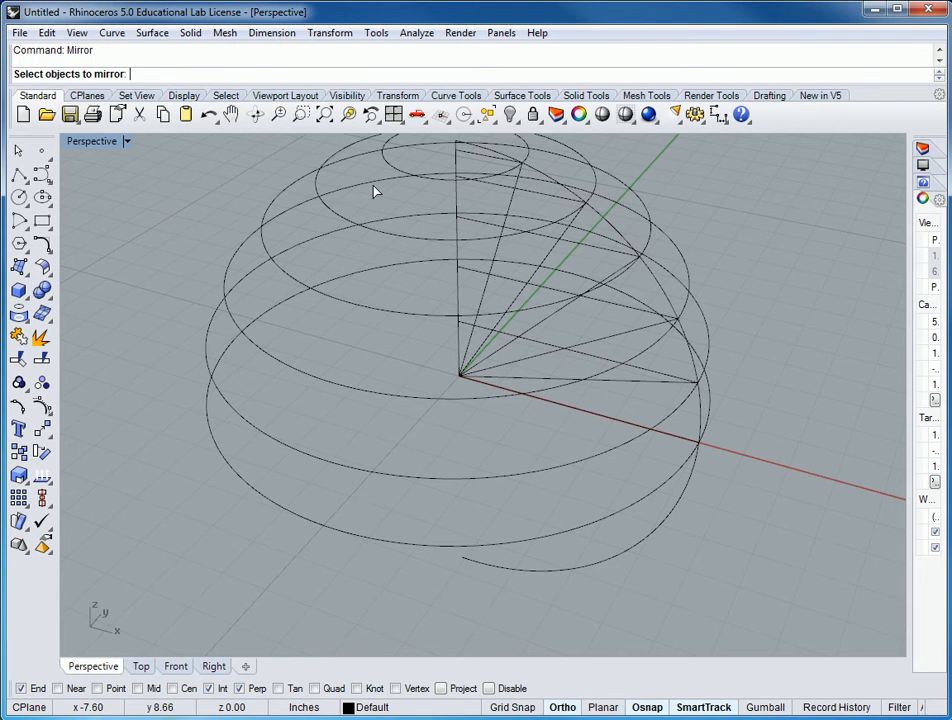
click(397, 172)
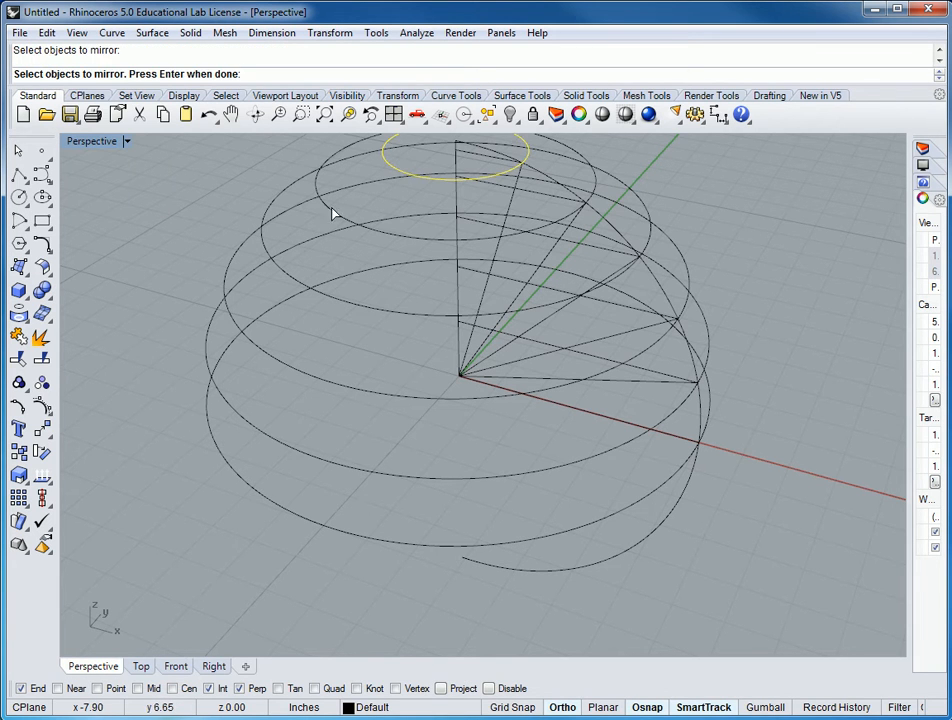
click(333, 212)
click(306, 291)
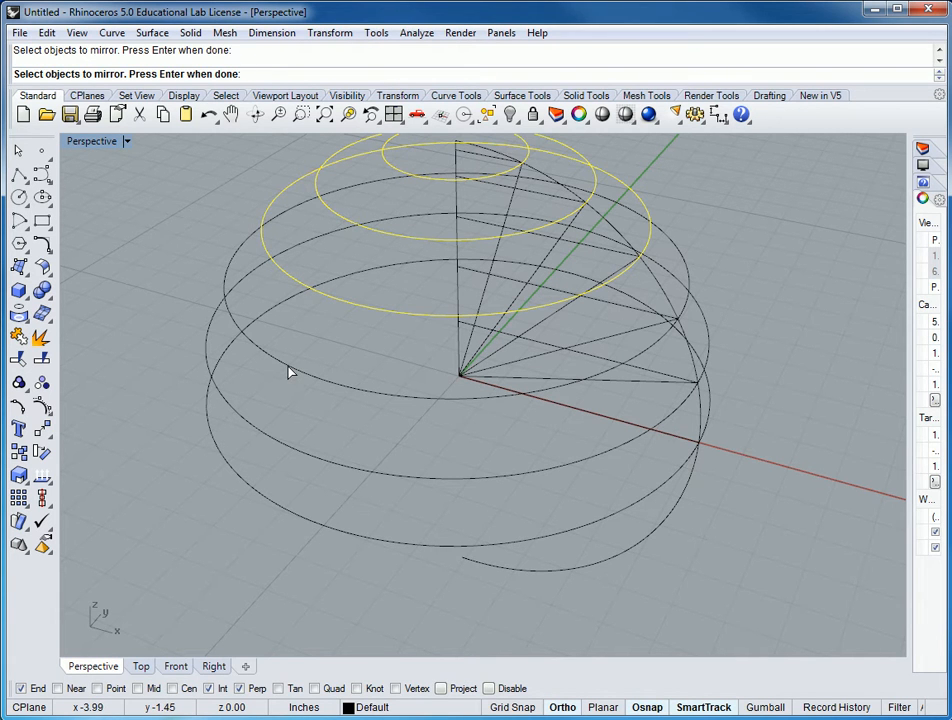
click(288, 372)
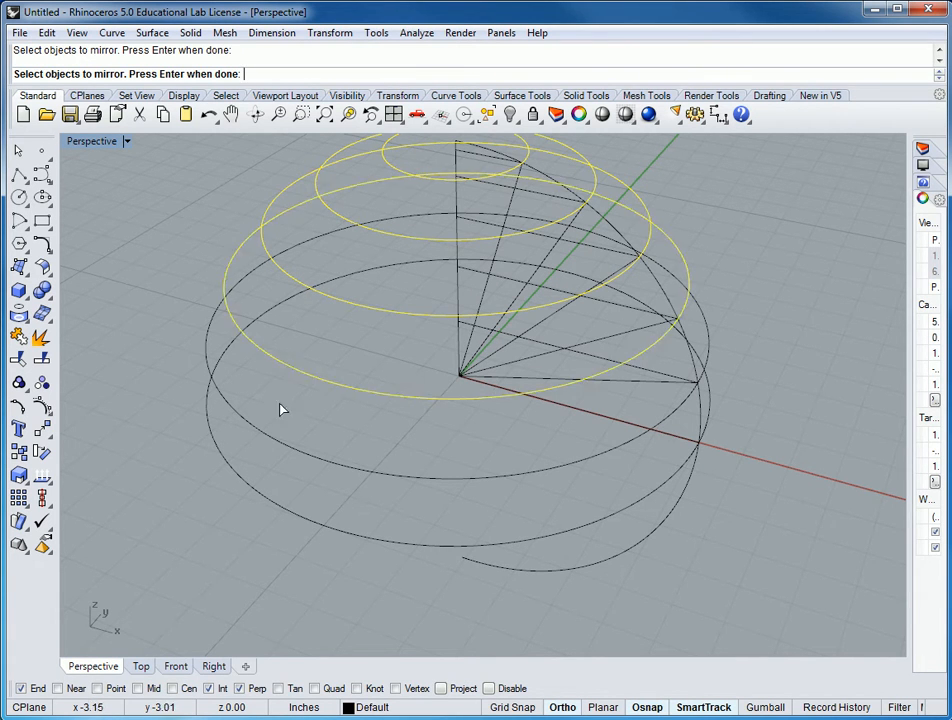
click(281, 448)
click(277, 510)
key(Return)
click(459, 376)
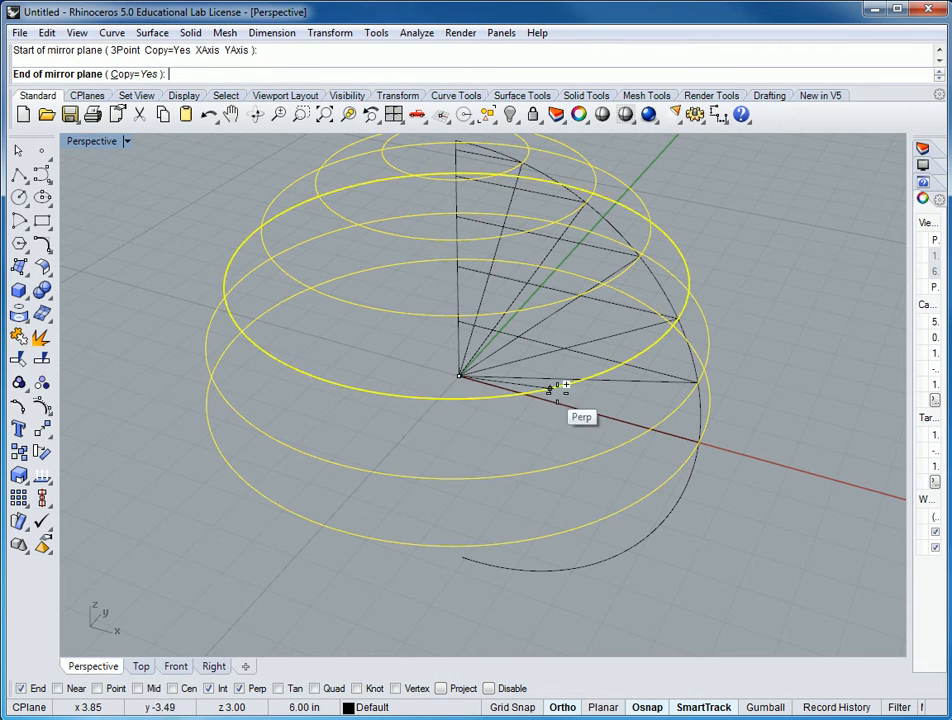
click(727, 447)
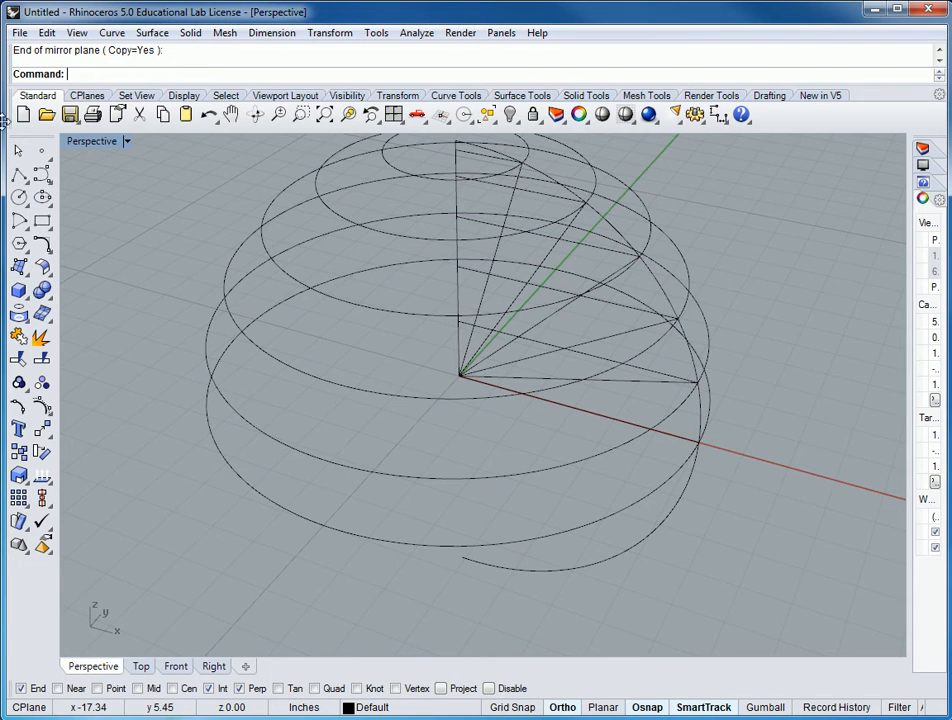
Restore the four-viewport layout and zoom in on the dome framework in the Front view
double_click(97, 144)
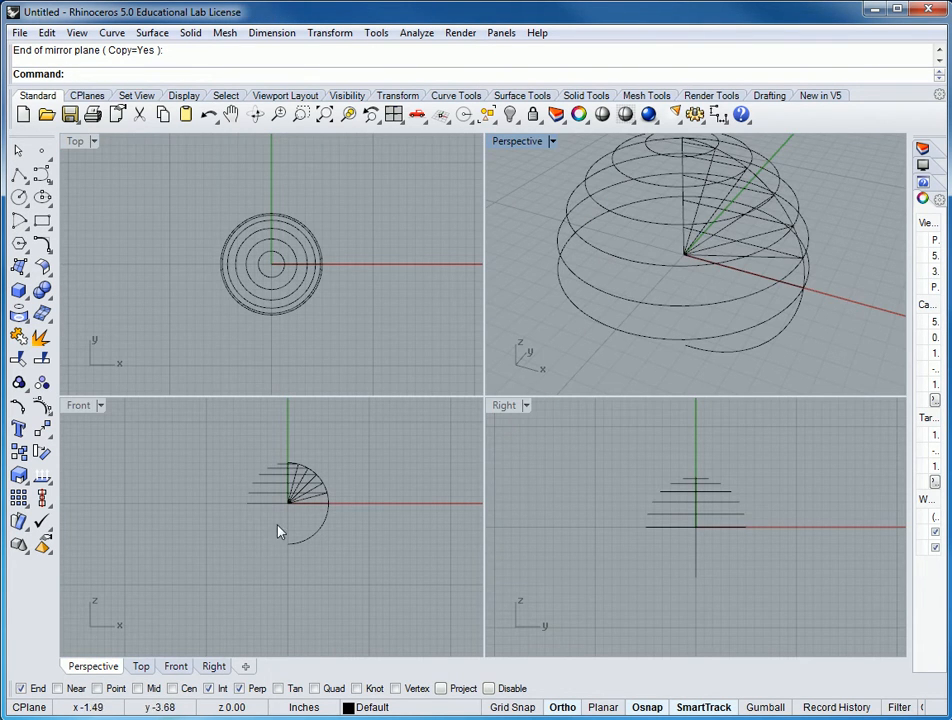
scroll(266, 483, up, 4)
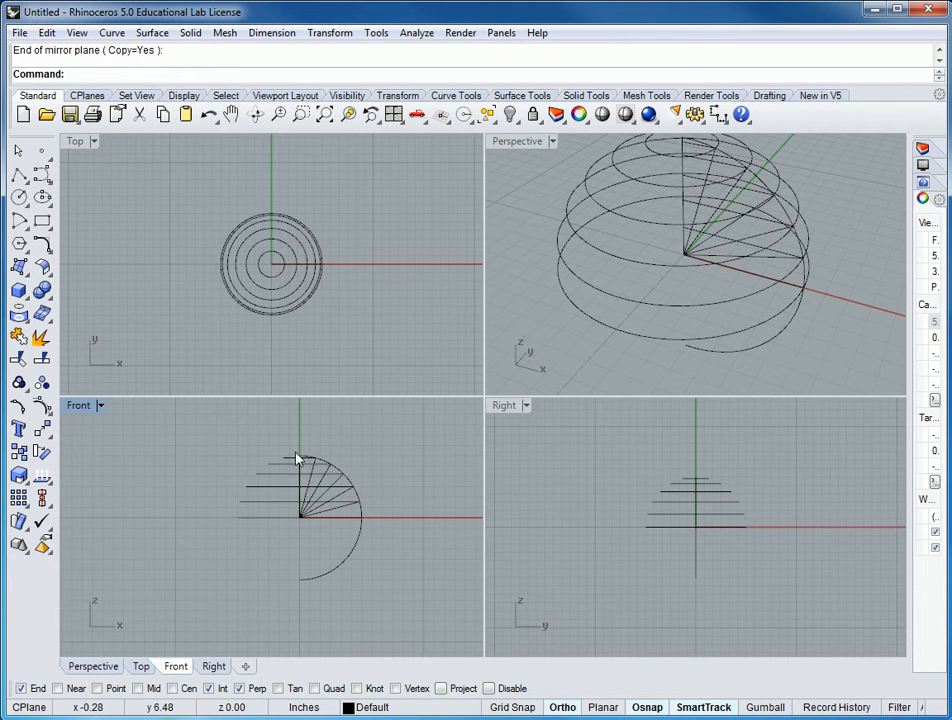
drag(222, 573, 220, 575)
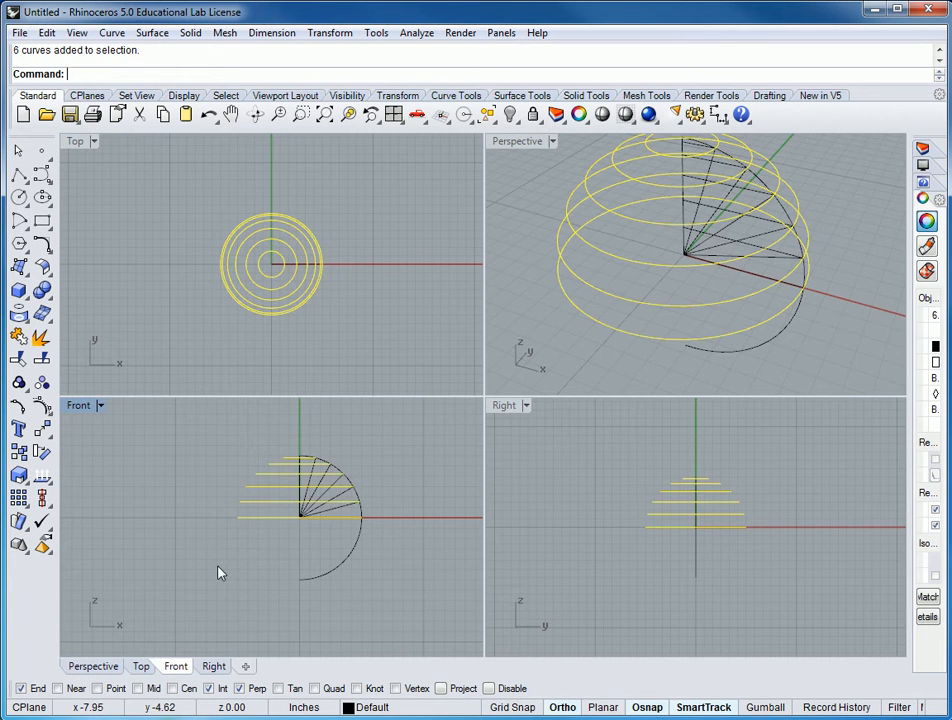
text(Mirror)
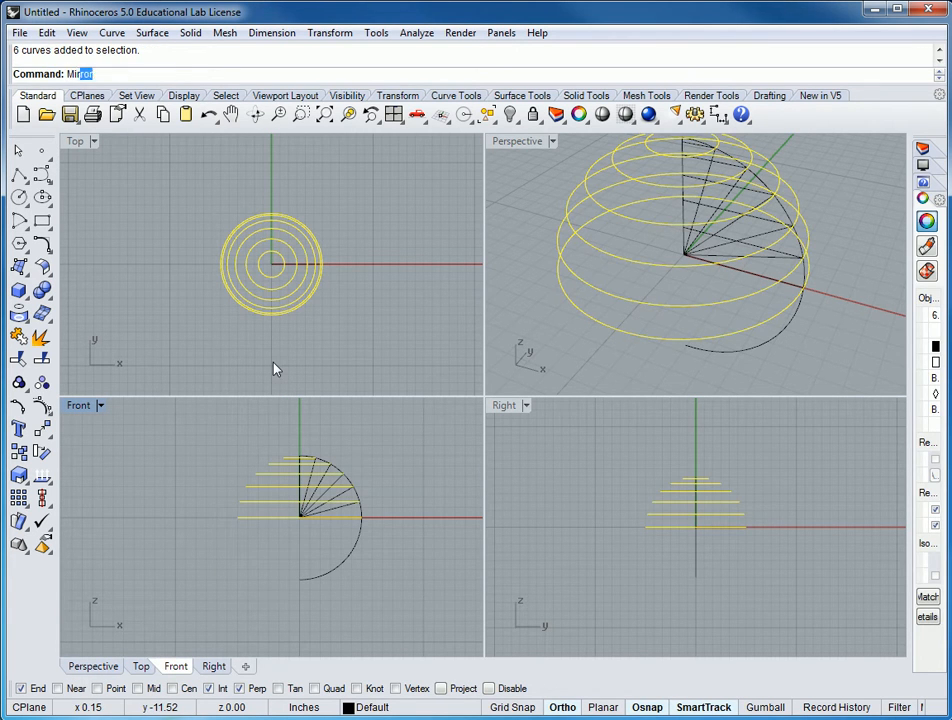
key(Return)
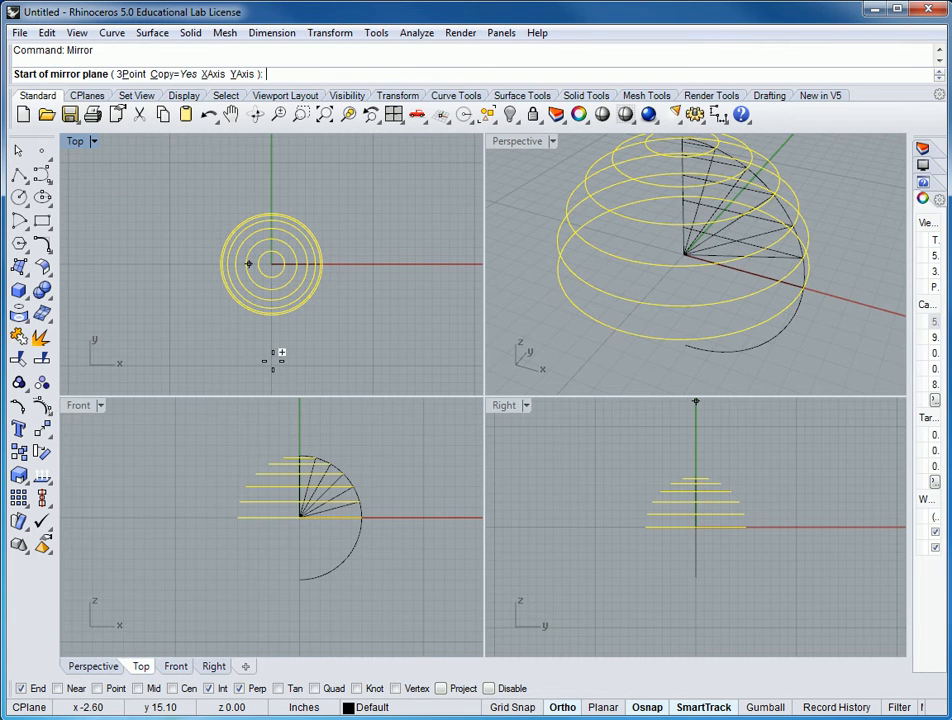
key(Escape)
key(Escape)
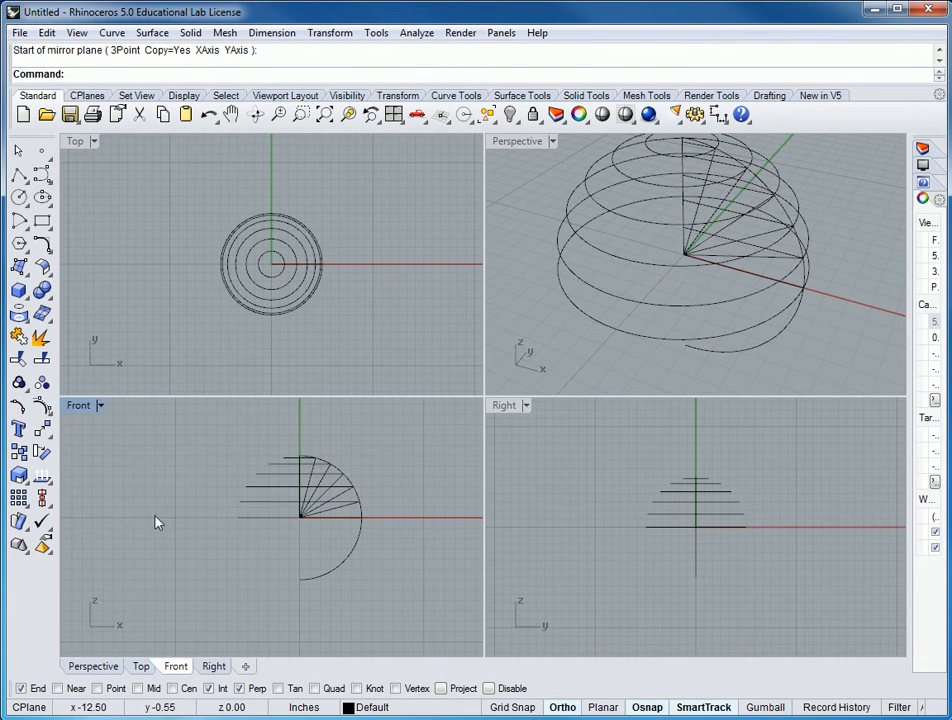
Mirror the five circles above the base circle in the Front view, across a horizontal plane through the origin, keeping the originals
key(Return)
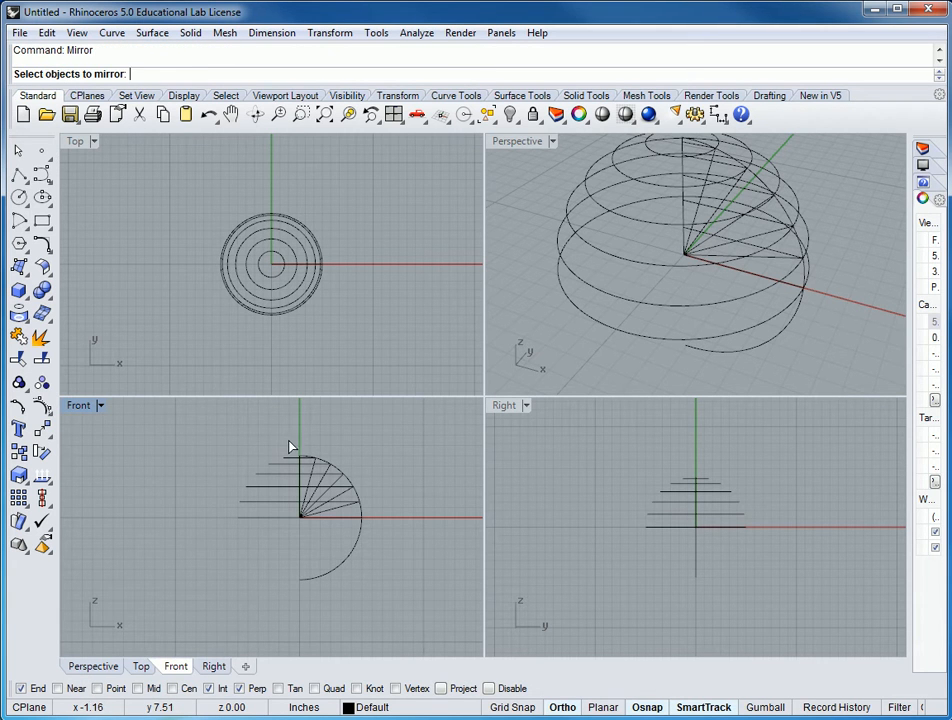
drag(294, 441, 254, 499)
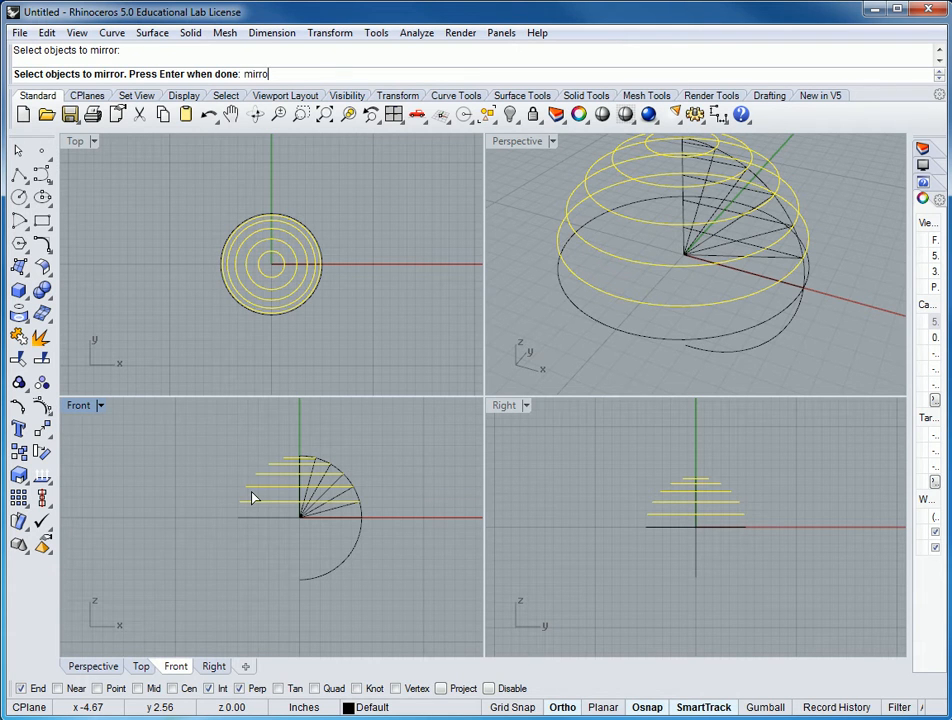
key(Return)
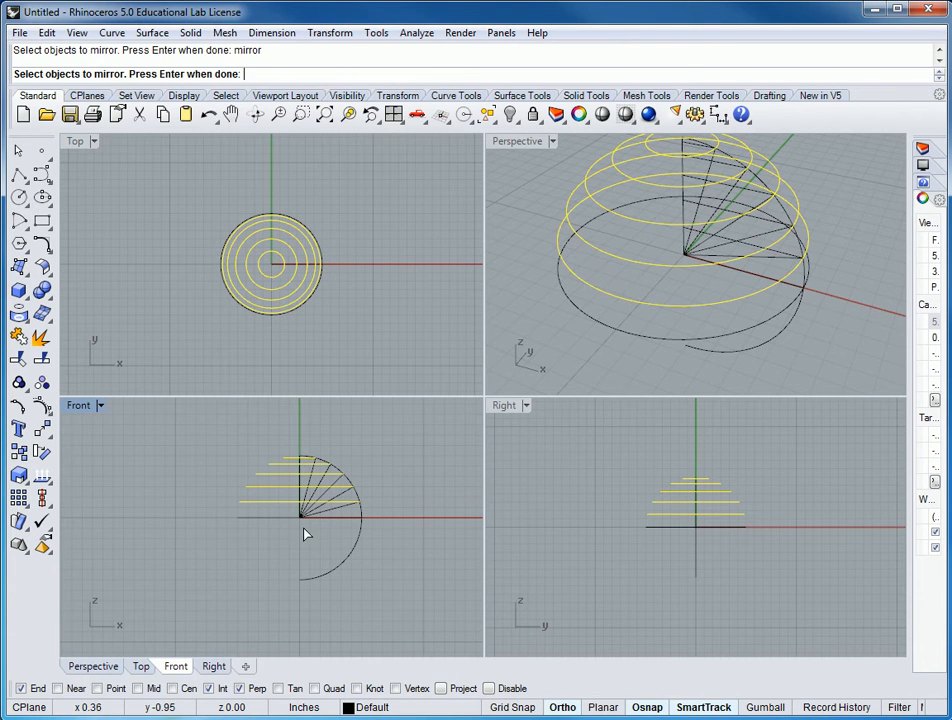
key(Return)
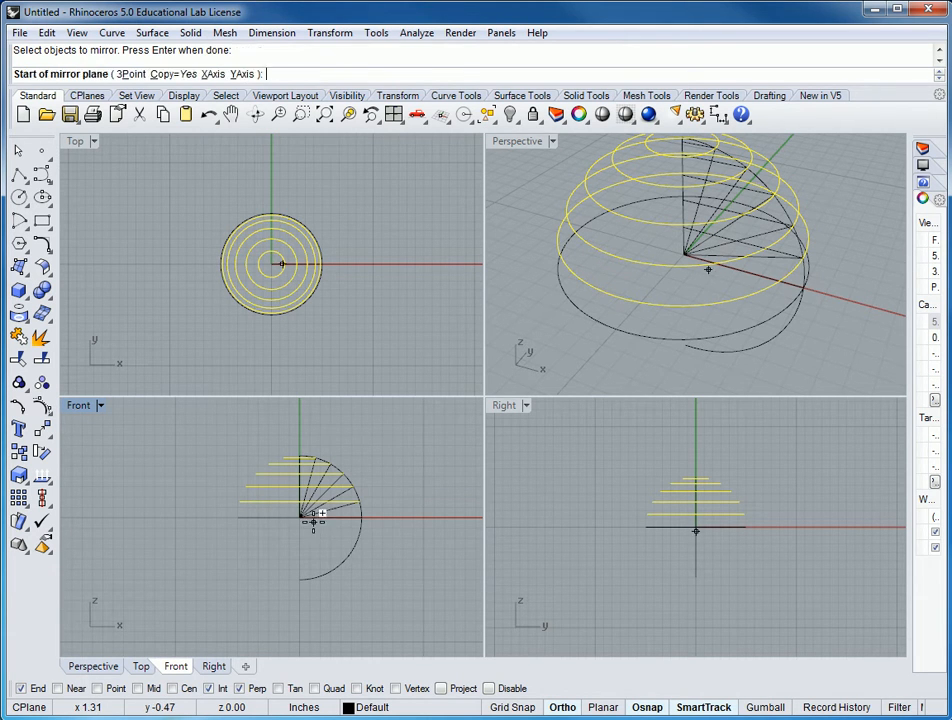
click(301, 516)
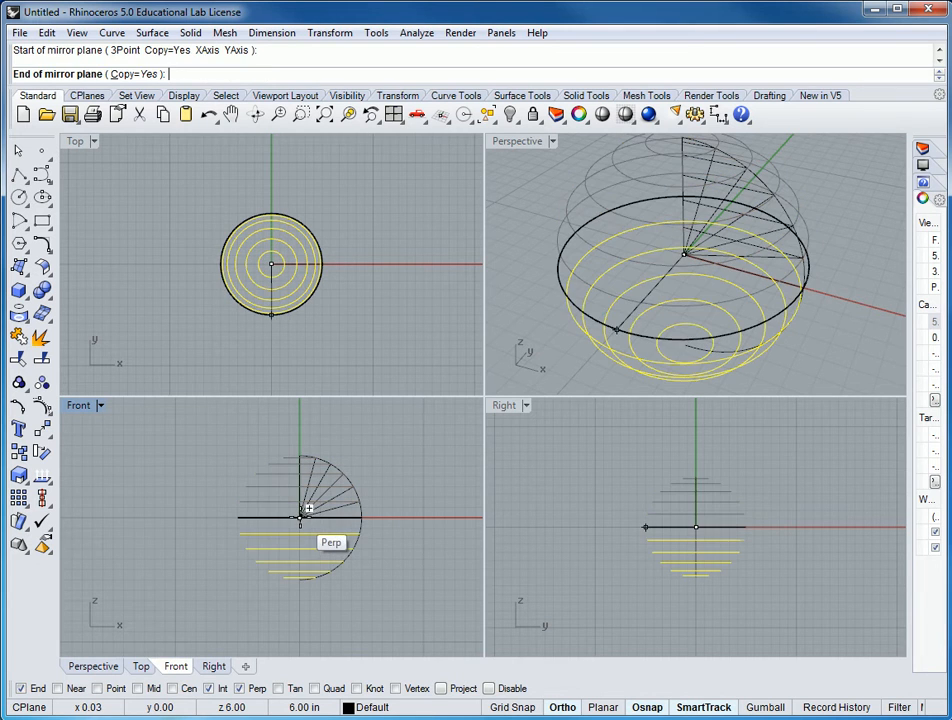
click(168, 516)
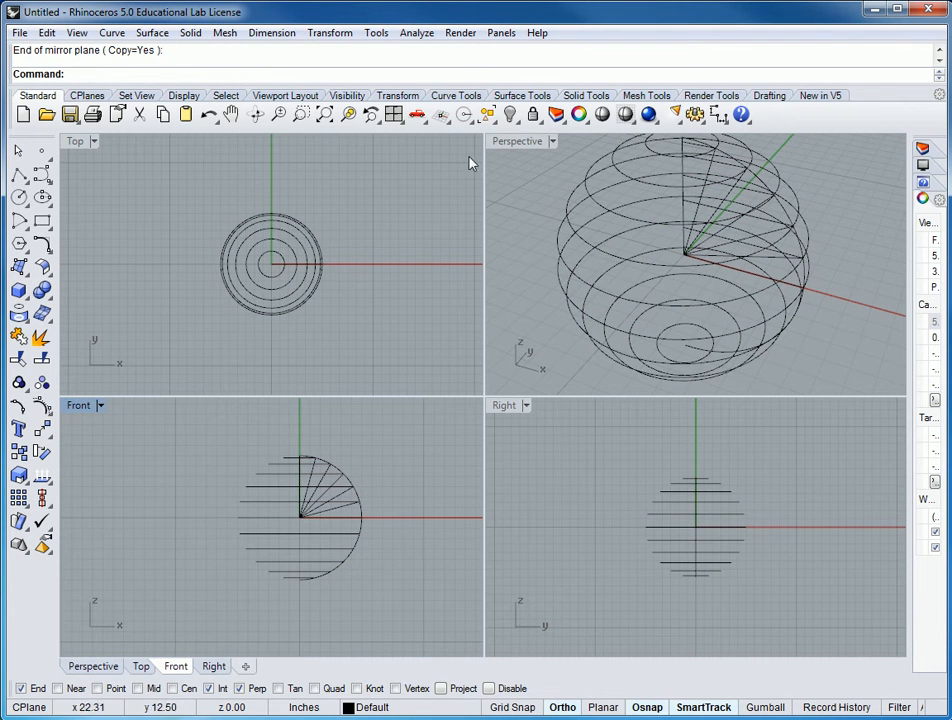
Maximize the Perspective view and zoom out to show the whole spherical framework
click(527, 204)
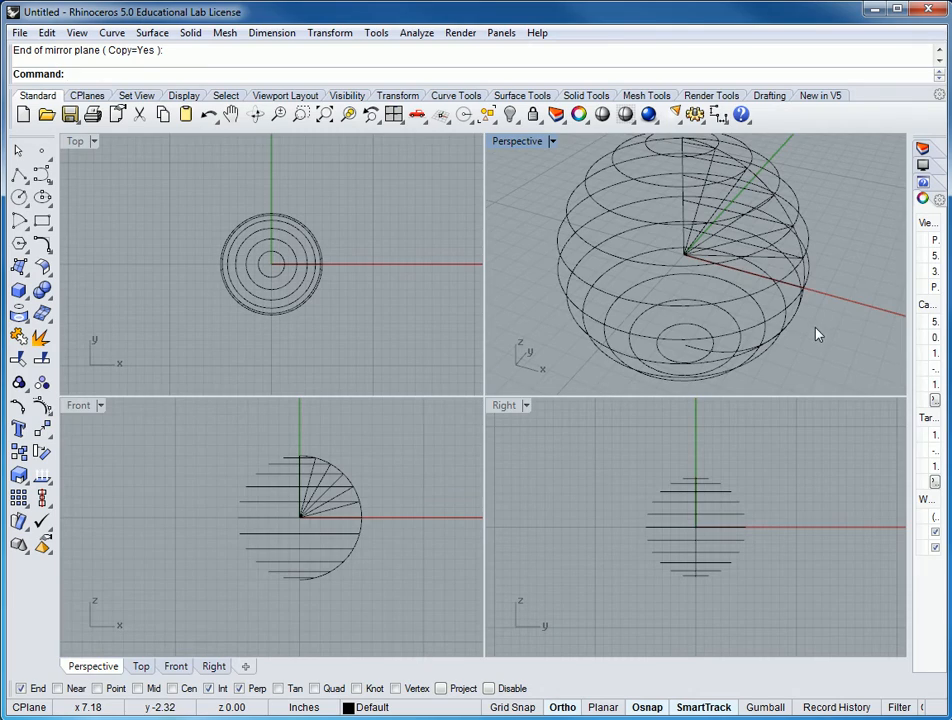
double_click(517, 141)
scroll(700, 300, down, 2)
scroll(697, 350, down, 2)
right_drag(699, 461, 676, 448)
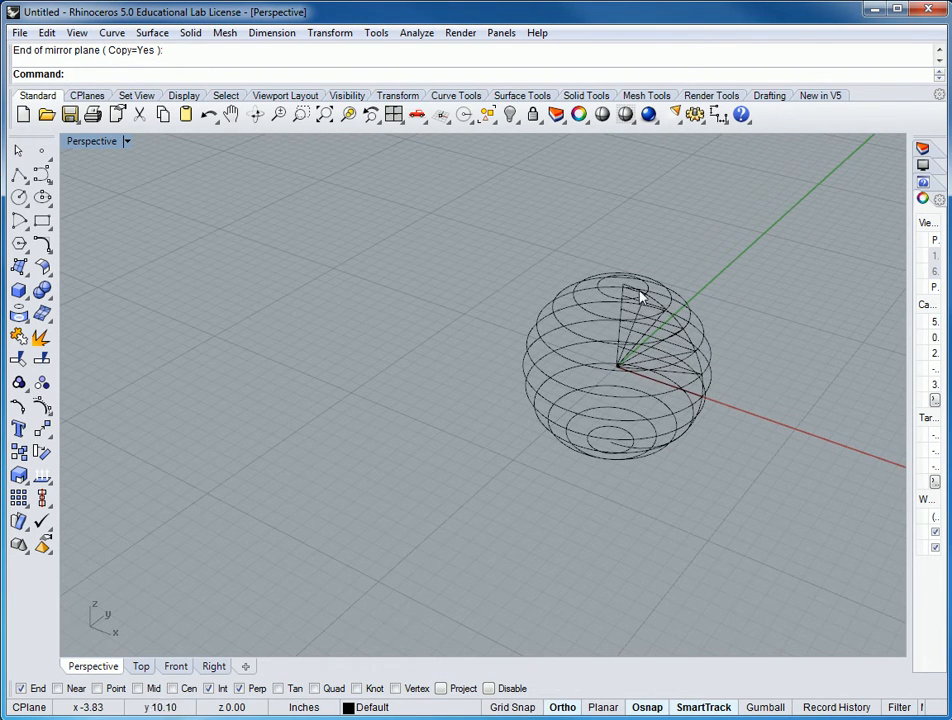
drag(466, 405, 725, 290)
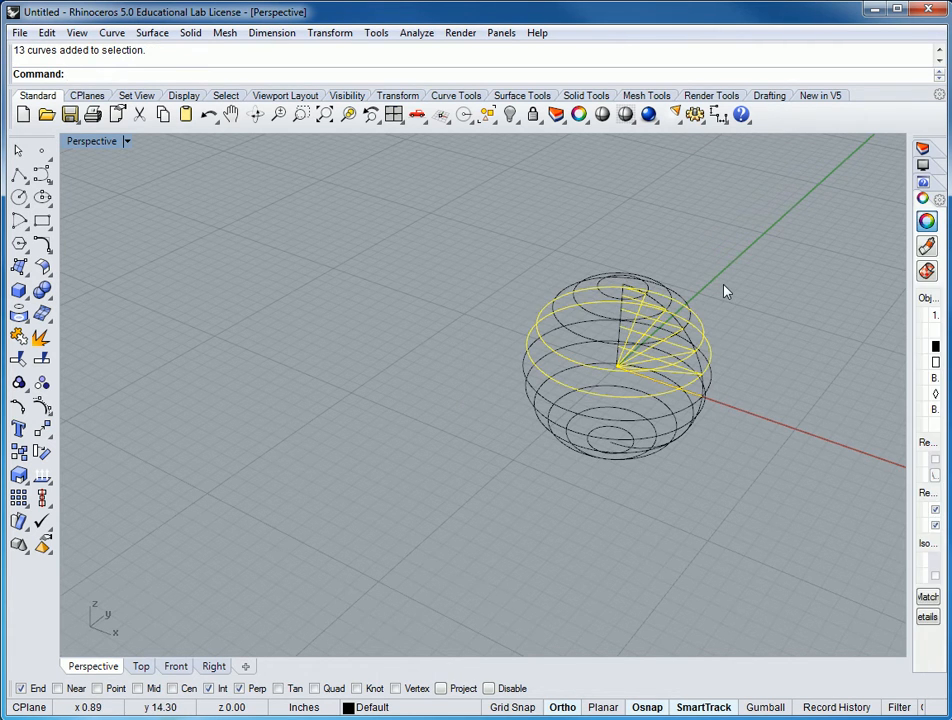
ctrl+click(538, 328)
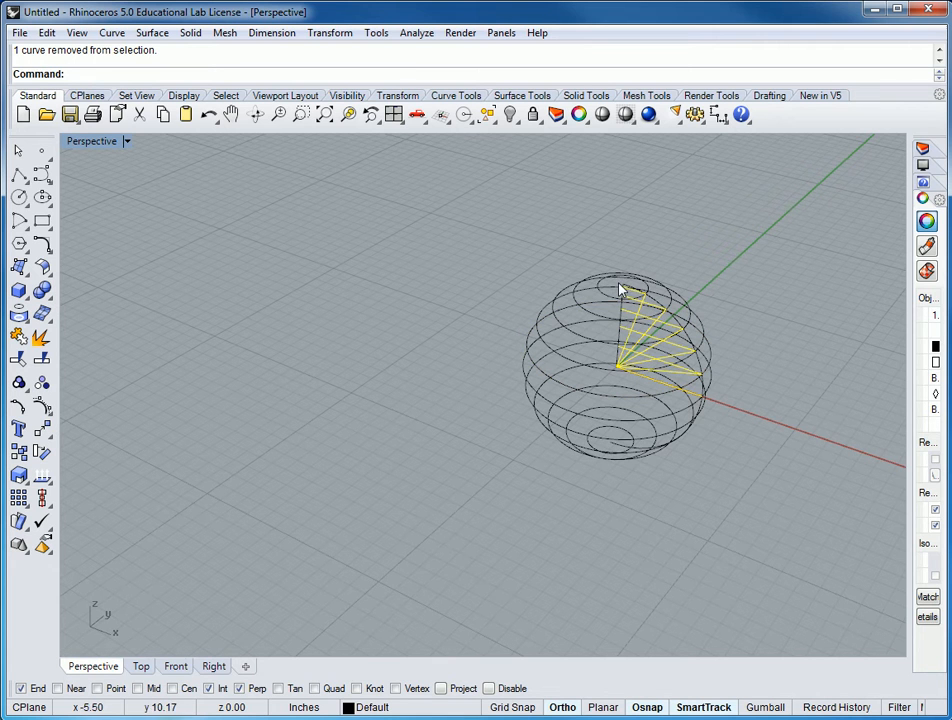
right_click(679, 388)
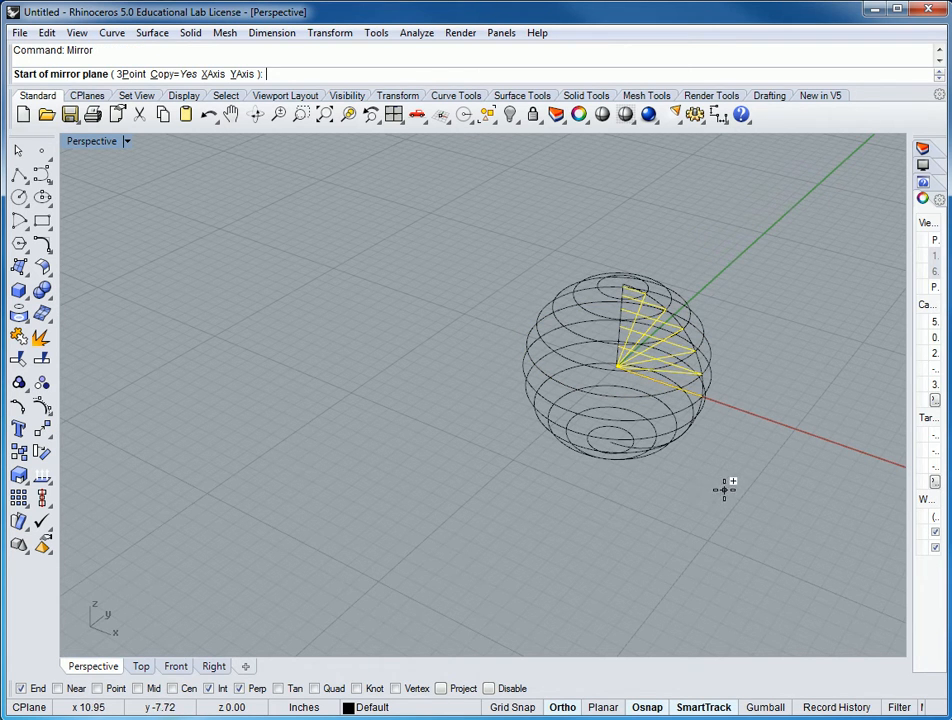
key(F1)
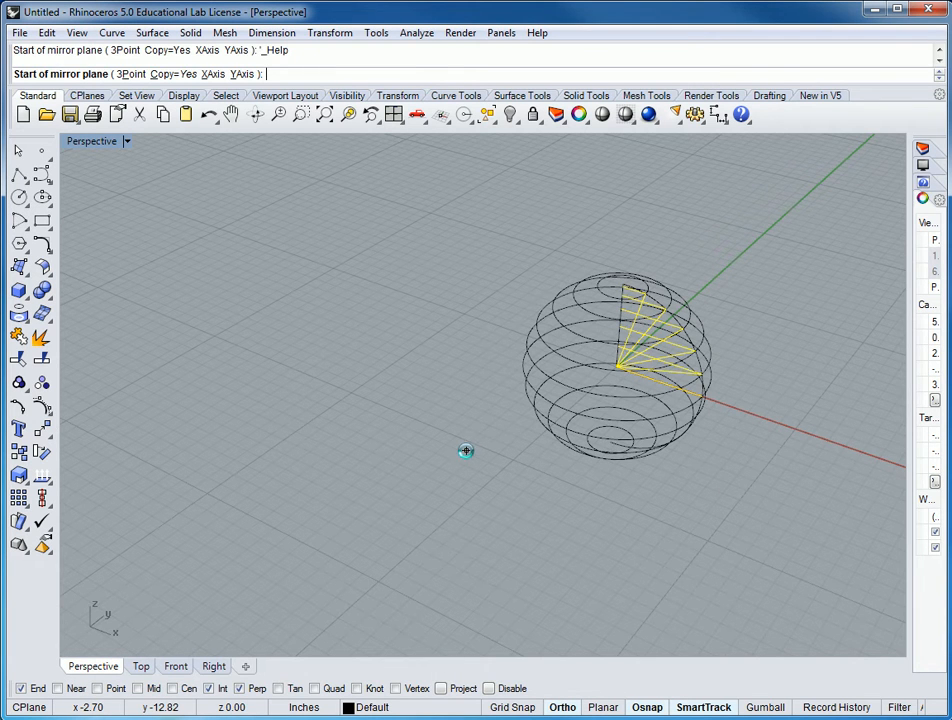
key(Escape)
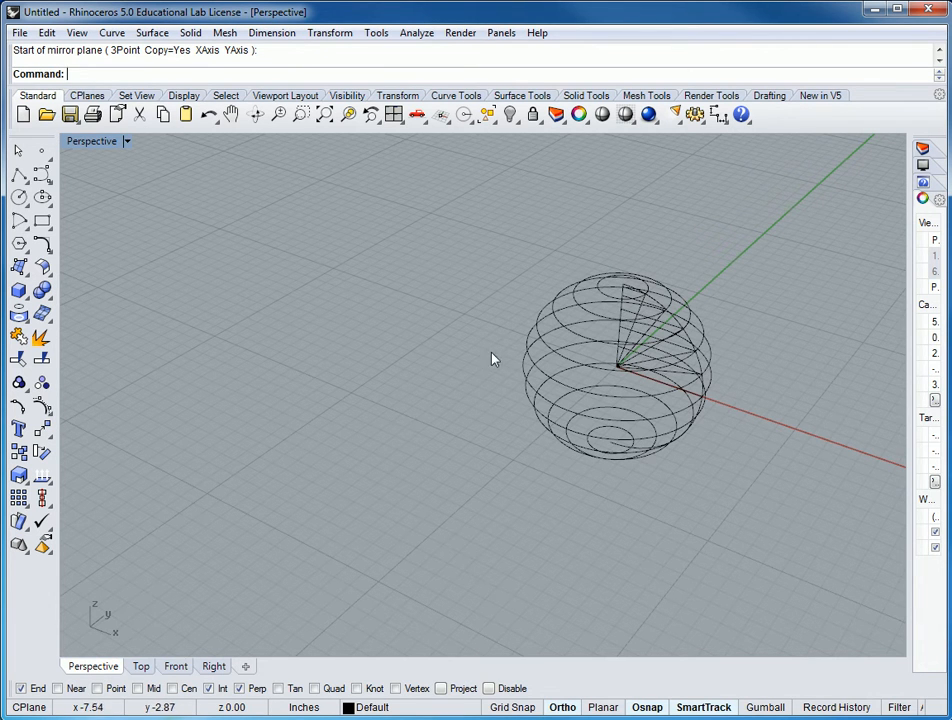
Delete the radial lines, horizontal guides and vertical line inside the sphere, leaving out the circles and the semicircular arc
drag(474, 403, 708, 288)
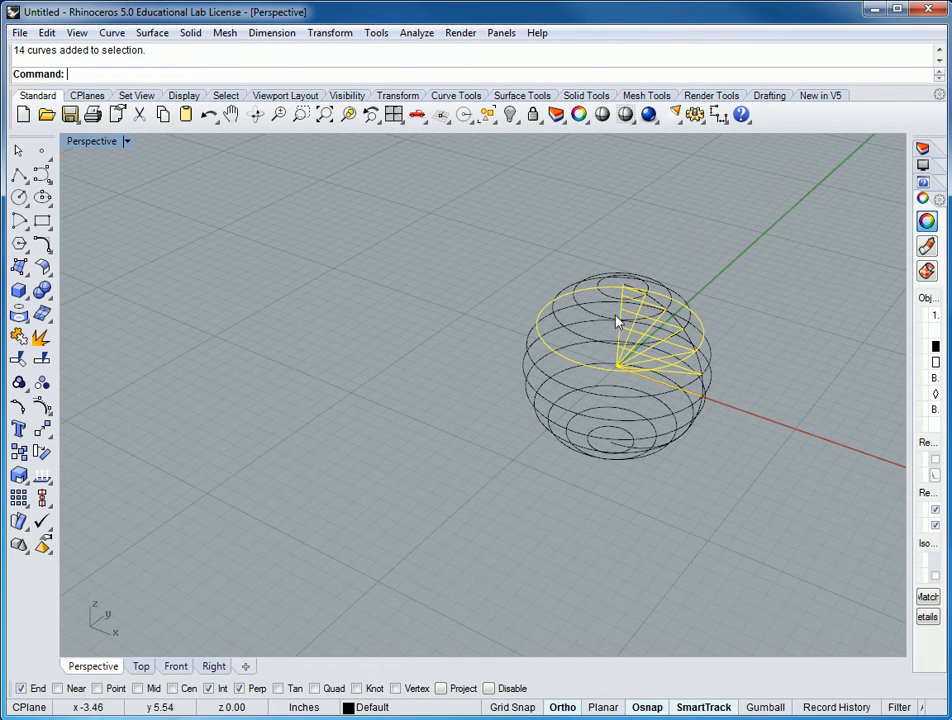
ctrl+click(541, 316)
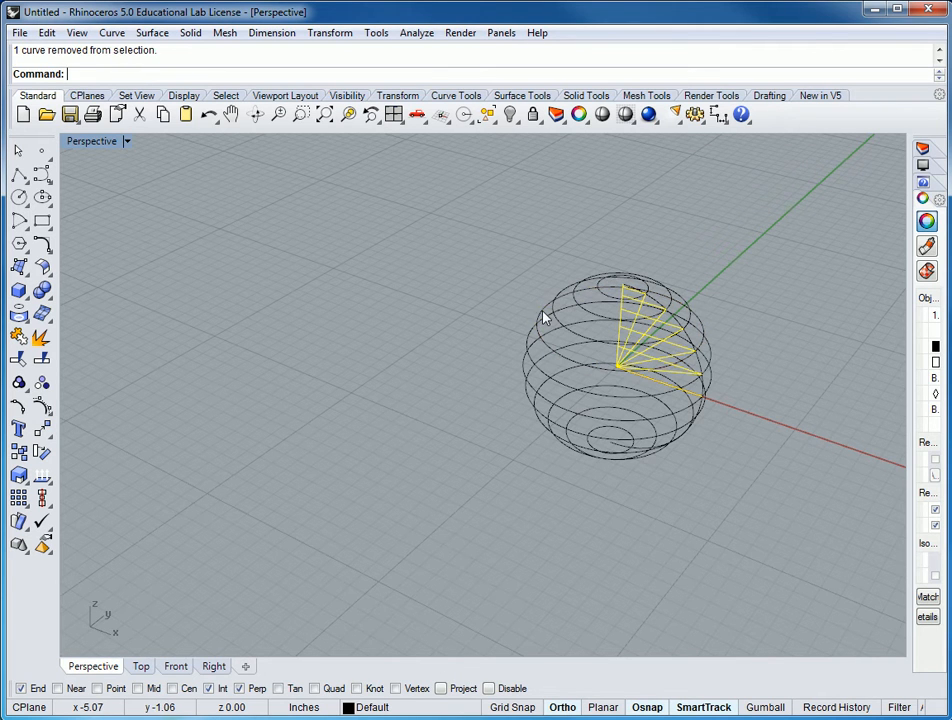
key(Delete)
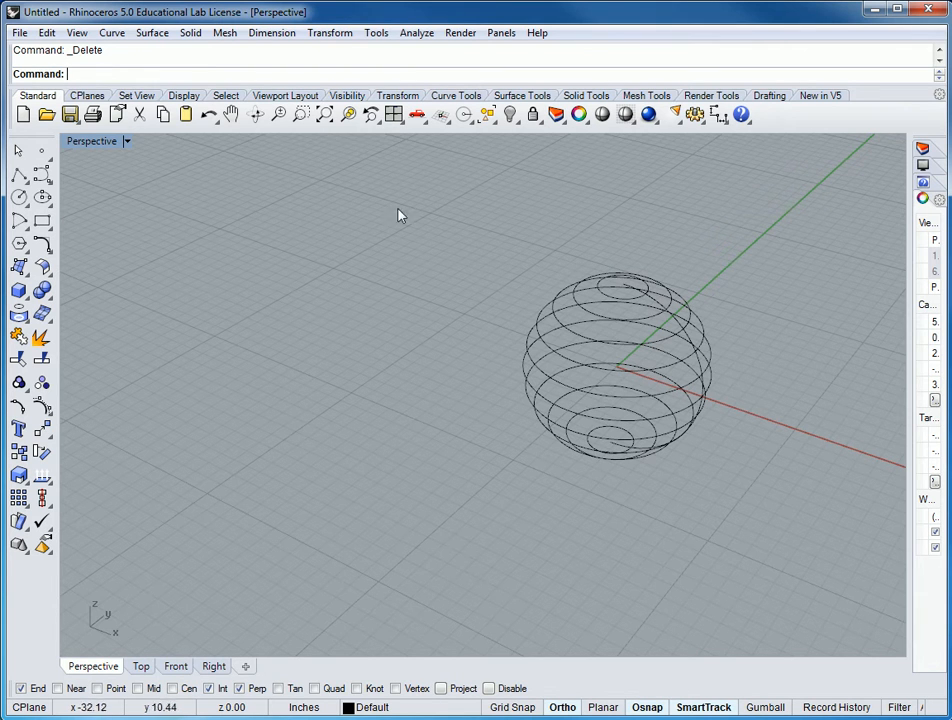
Polar array the semicircular arc around 0,0,0 with 24 items and a 360-degree fill angle
click(655, 307)
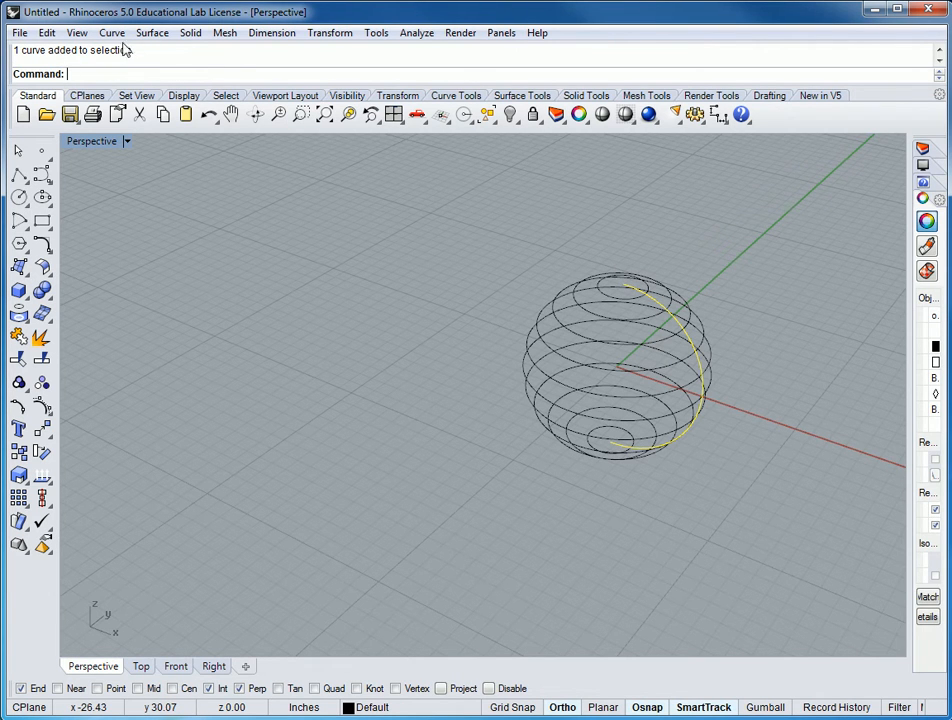
click(322, 37)
mouse_move(255, 243)
click(62, 258)
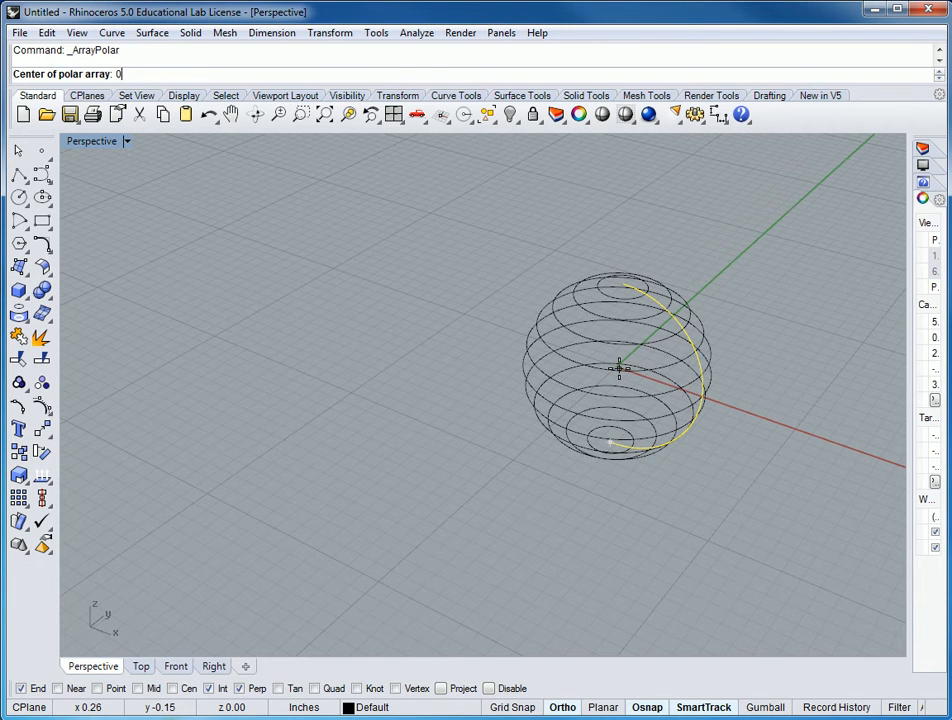
text(0,0,0)
key(Return)
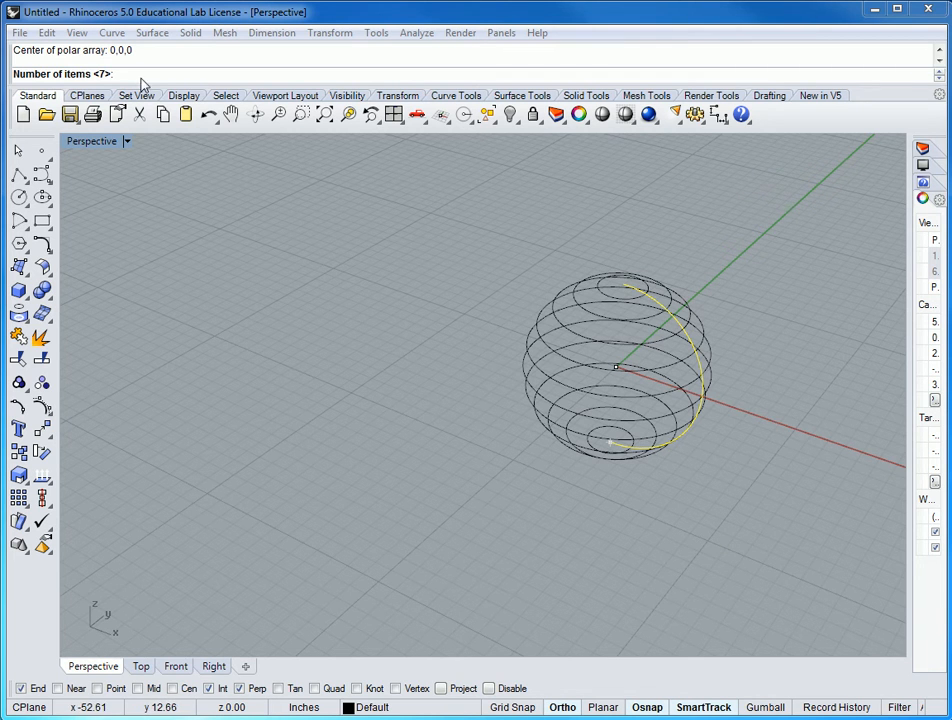
text(24)
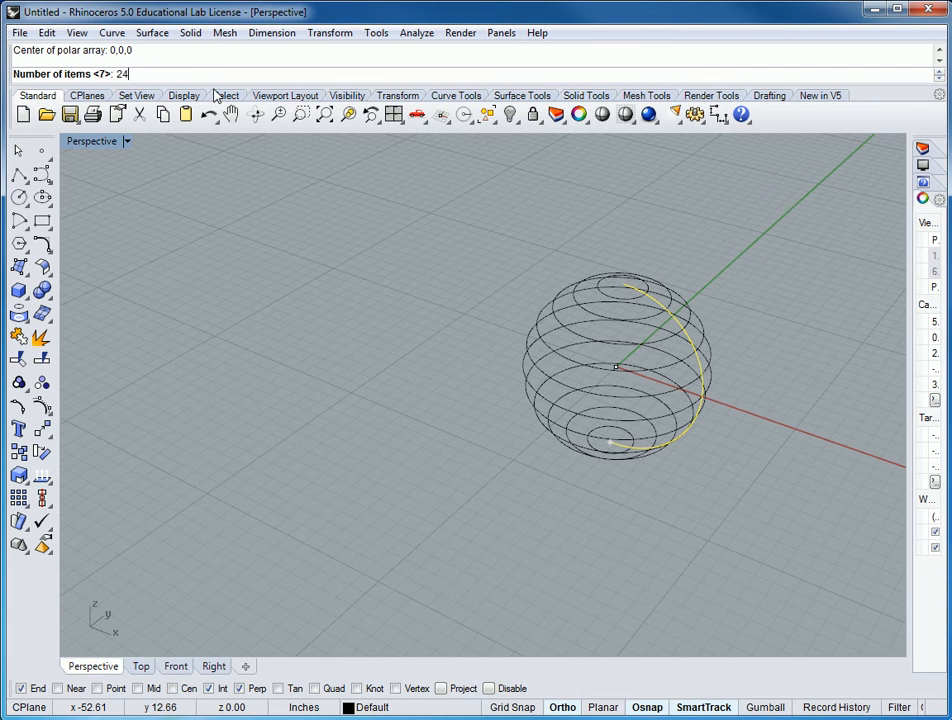
key(Return)
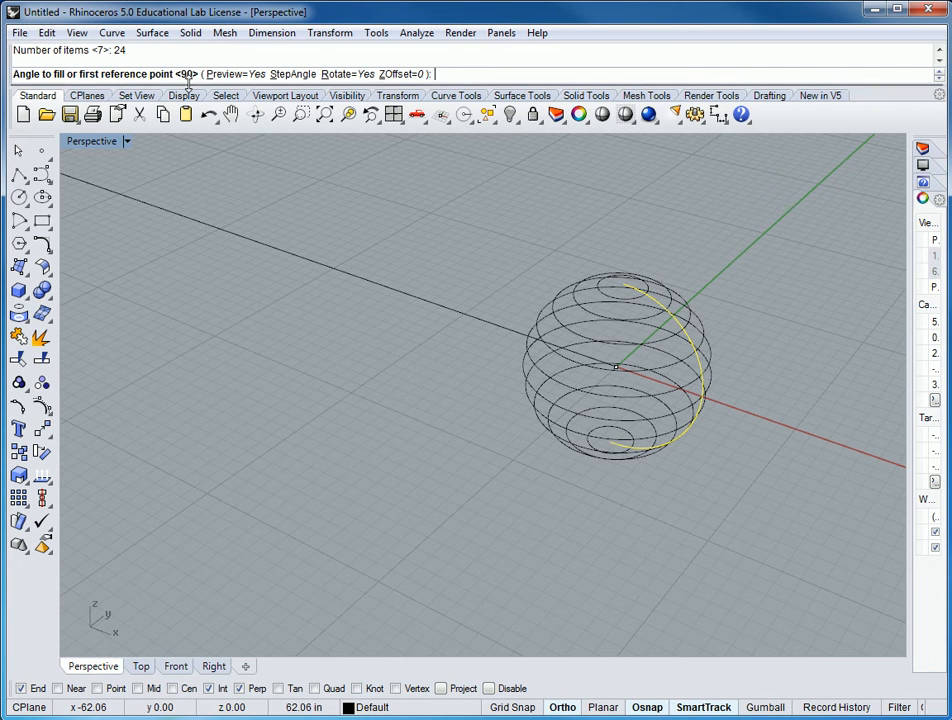
text(360)
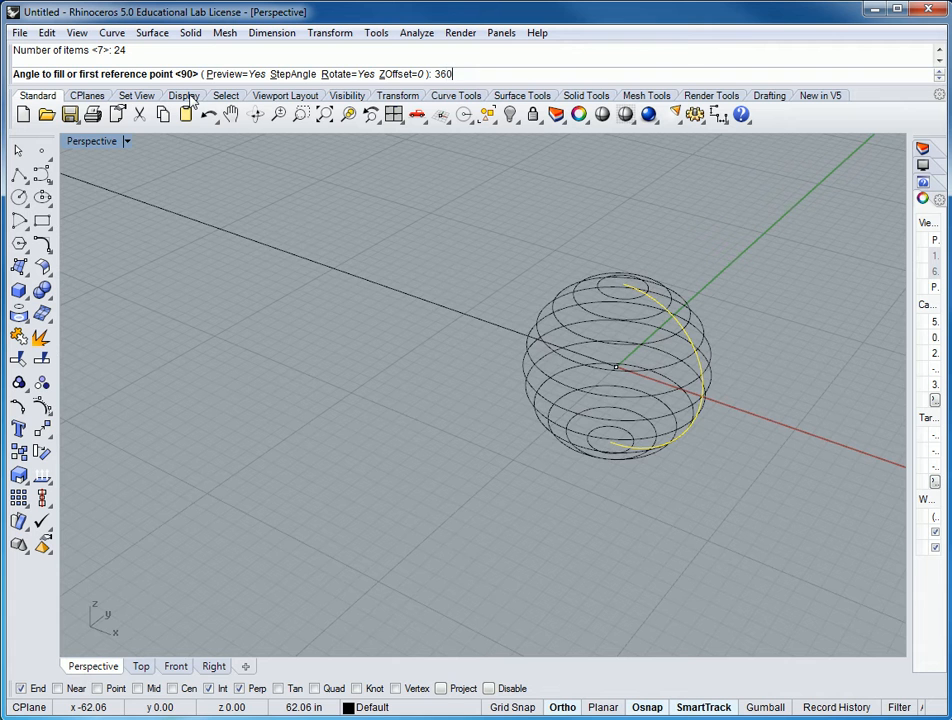
key(Return)
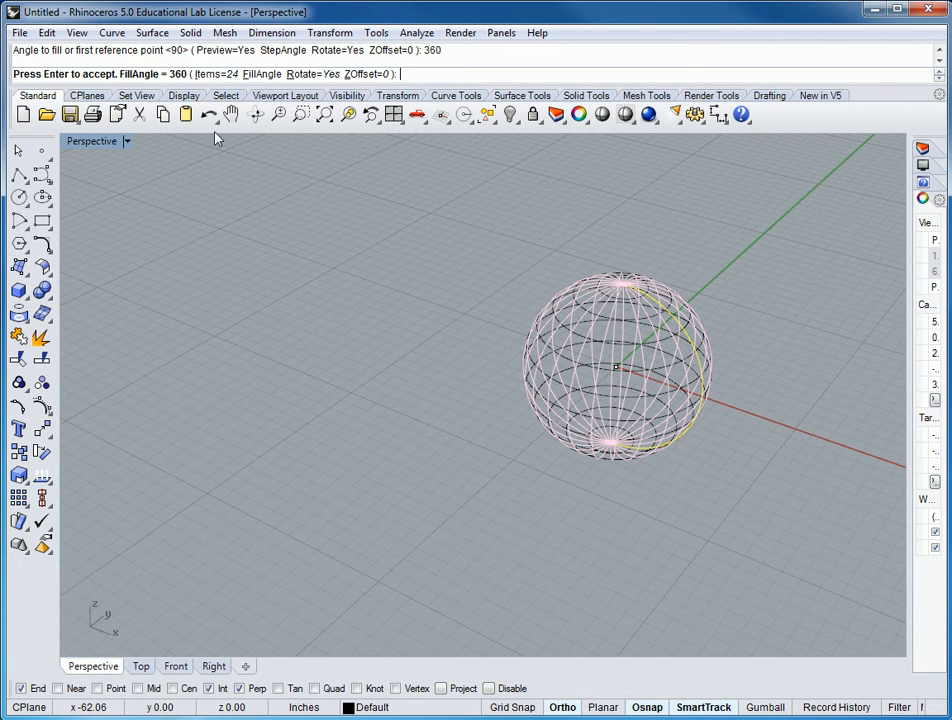
key(Return)
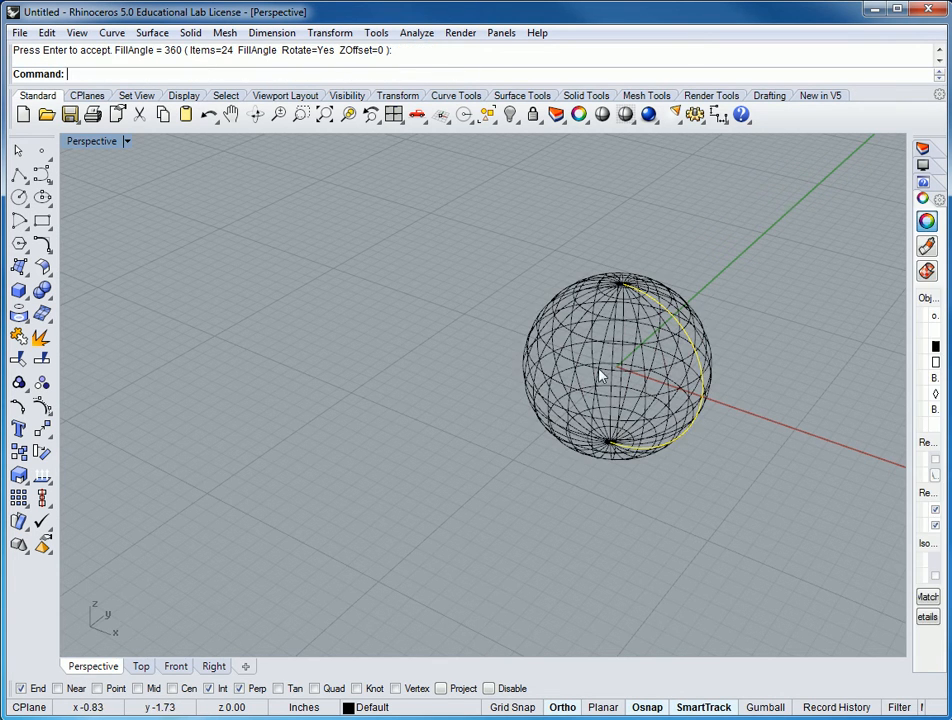
right_drag(480, 325, 631, 369)
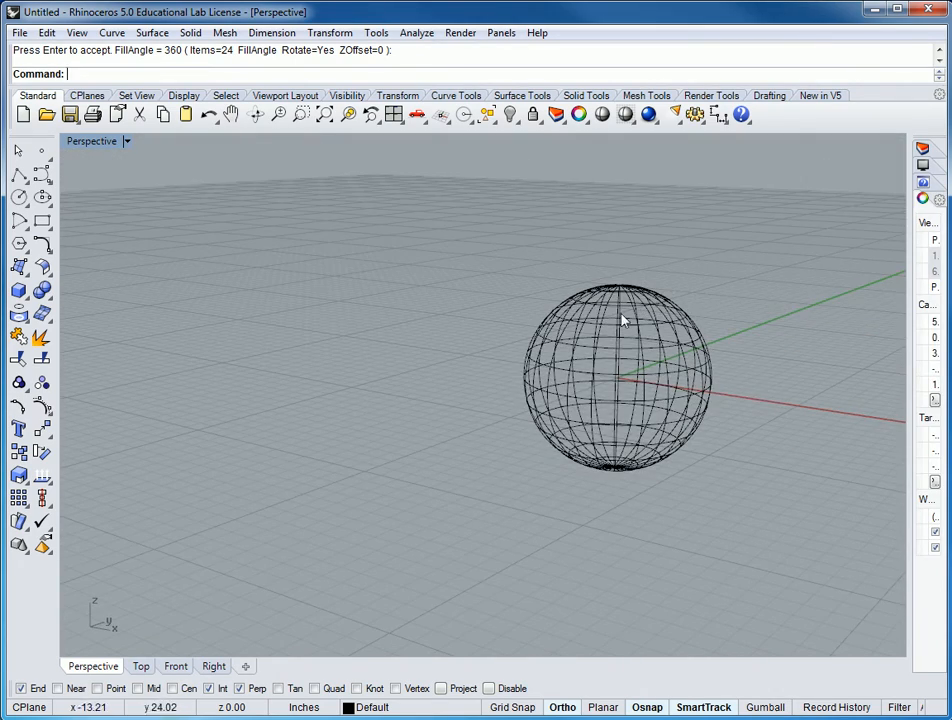
mouse_move(631, 391)
right_down()
mouse_move(627, 436)
mouse_move(622, 387)
right_up()
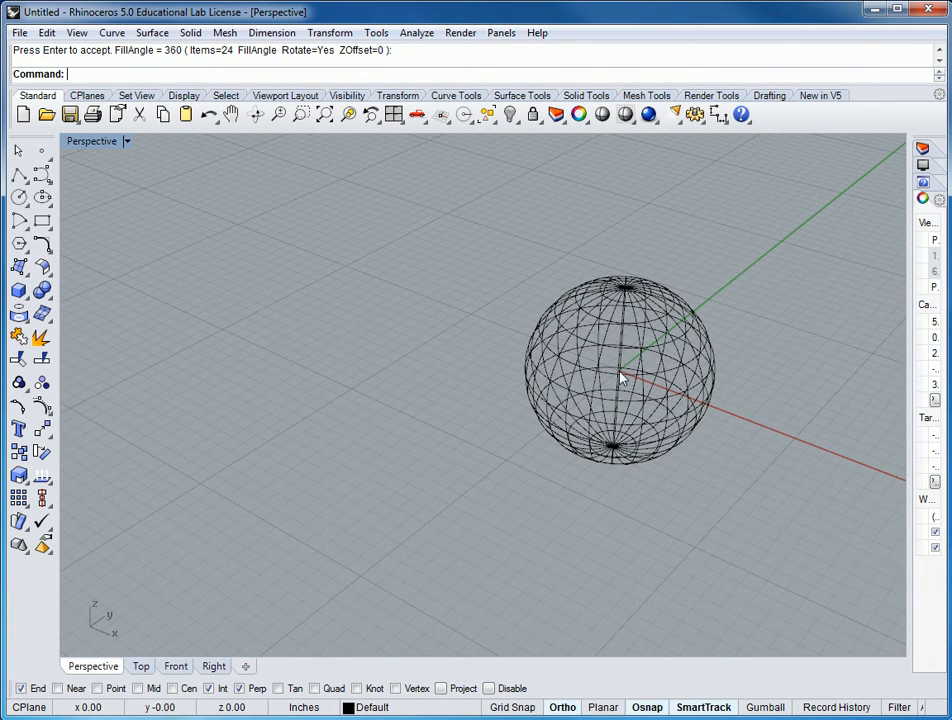